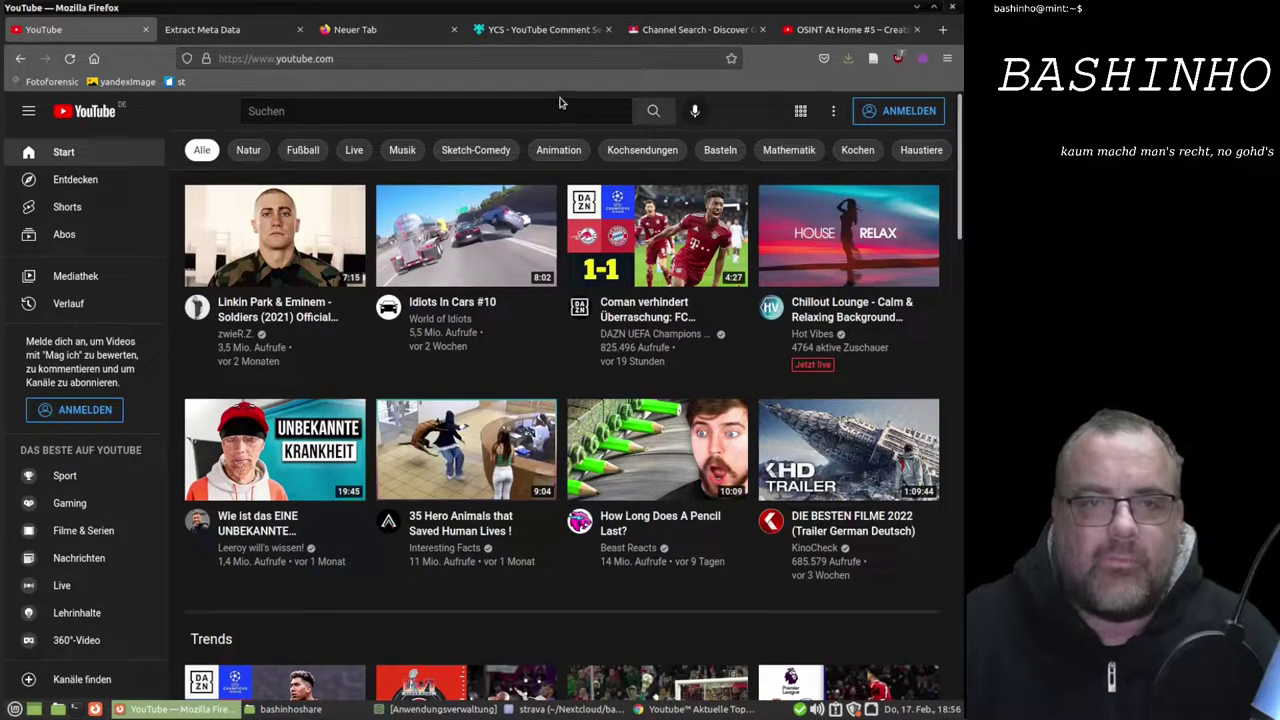
Search YouTube for 'bashinho' to surface the Bashinho - Sohn der Bash channel and its newest videos
left_click(487, 115)
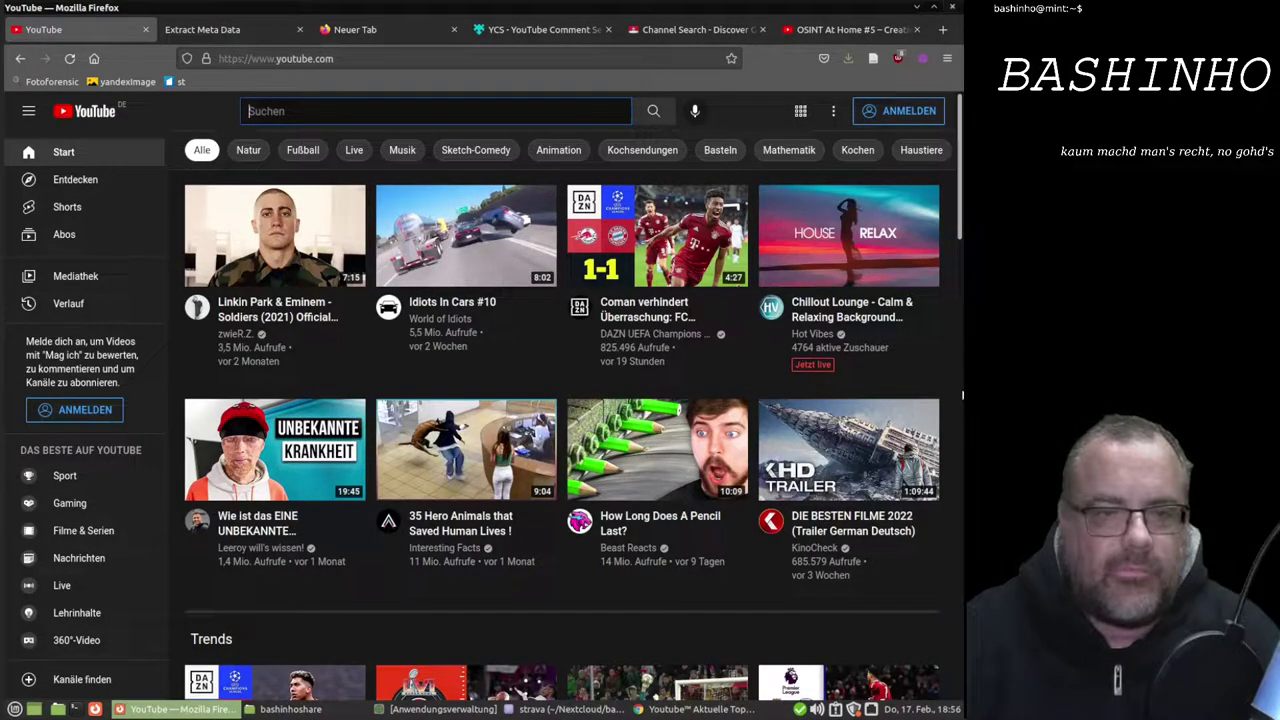
type("b")
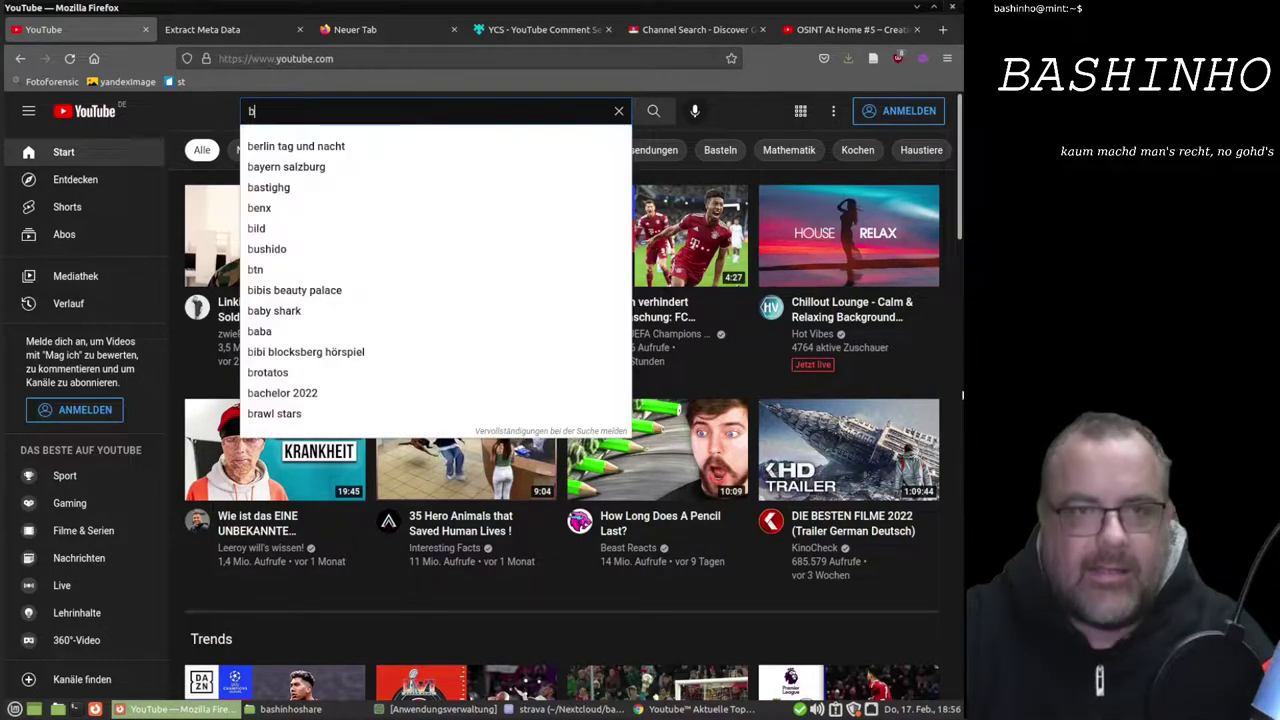
type("ashi")
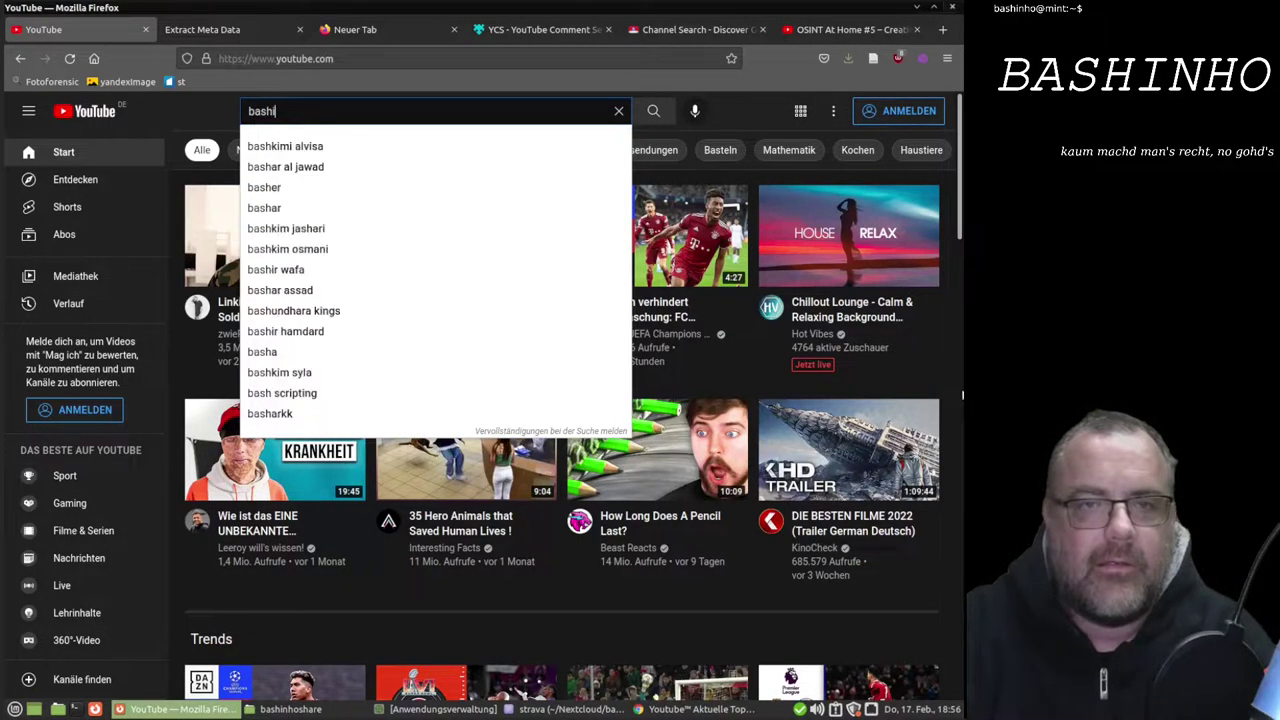
type("nho")
key("Return")
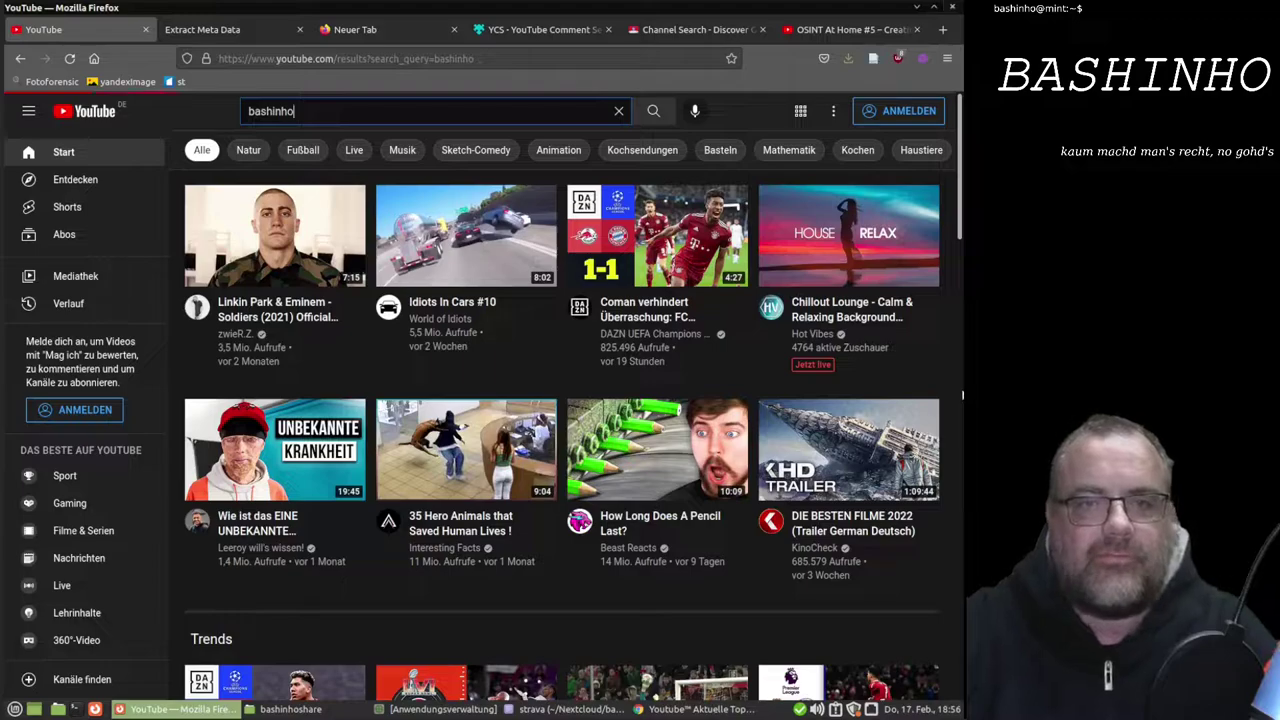
left_click(254, 116)
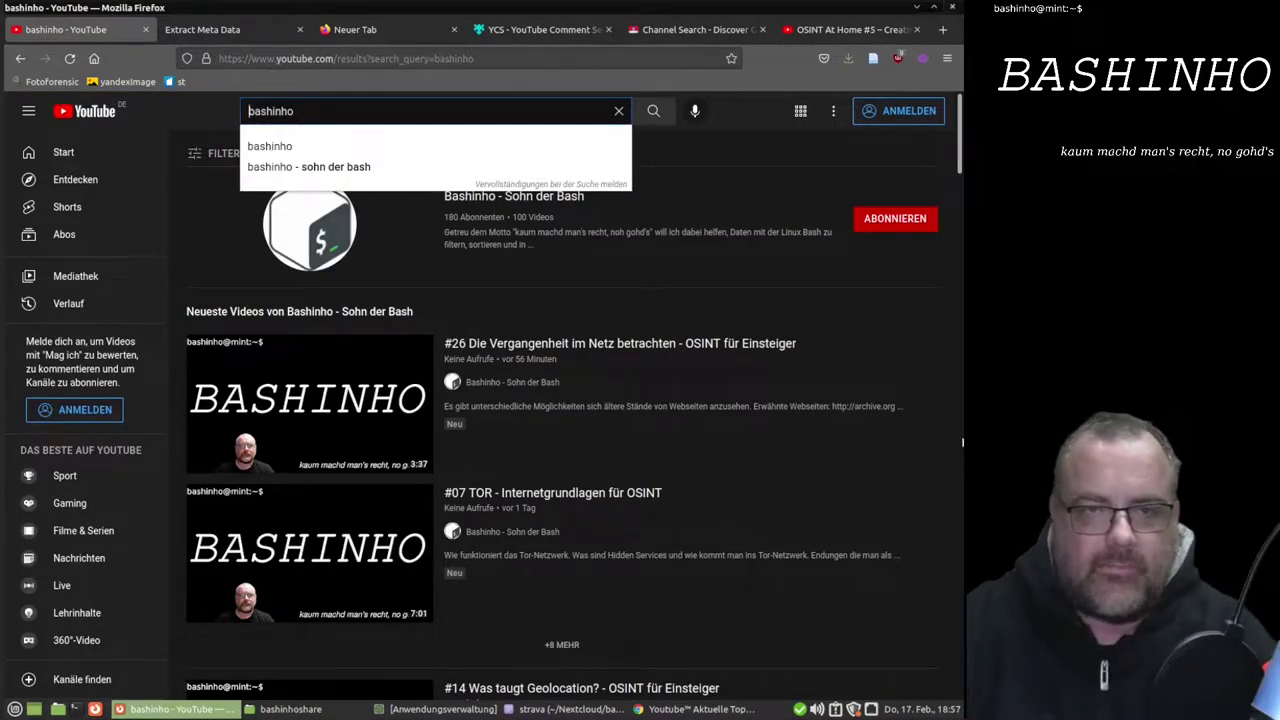
Run an exact-phrase search for the channel name, then search 'bashinho sohn der Bash -Vergangenheit'
type("\"")
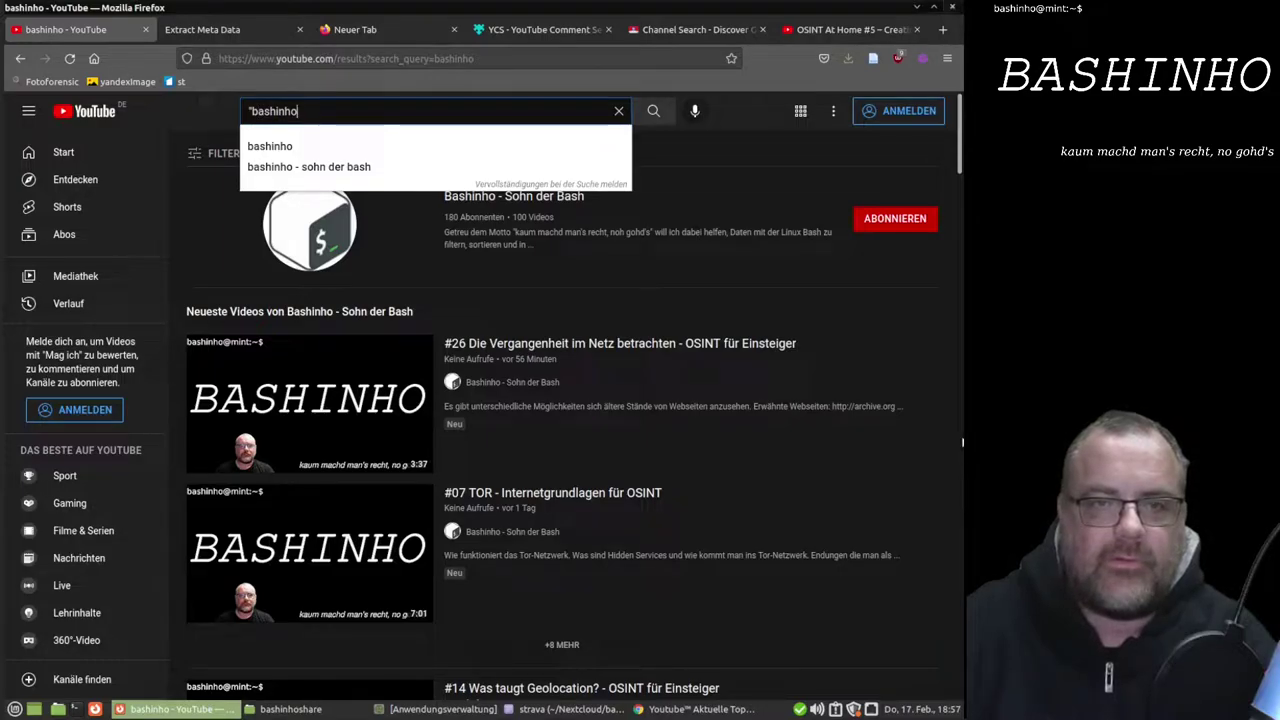
type(" - soh")
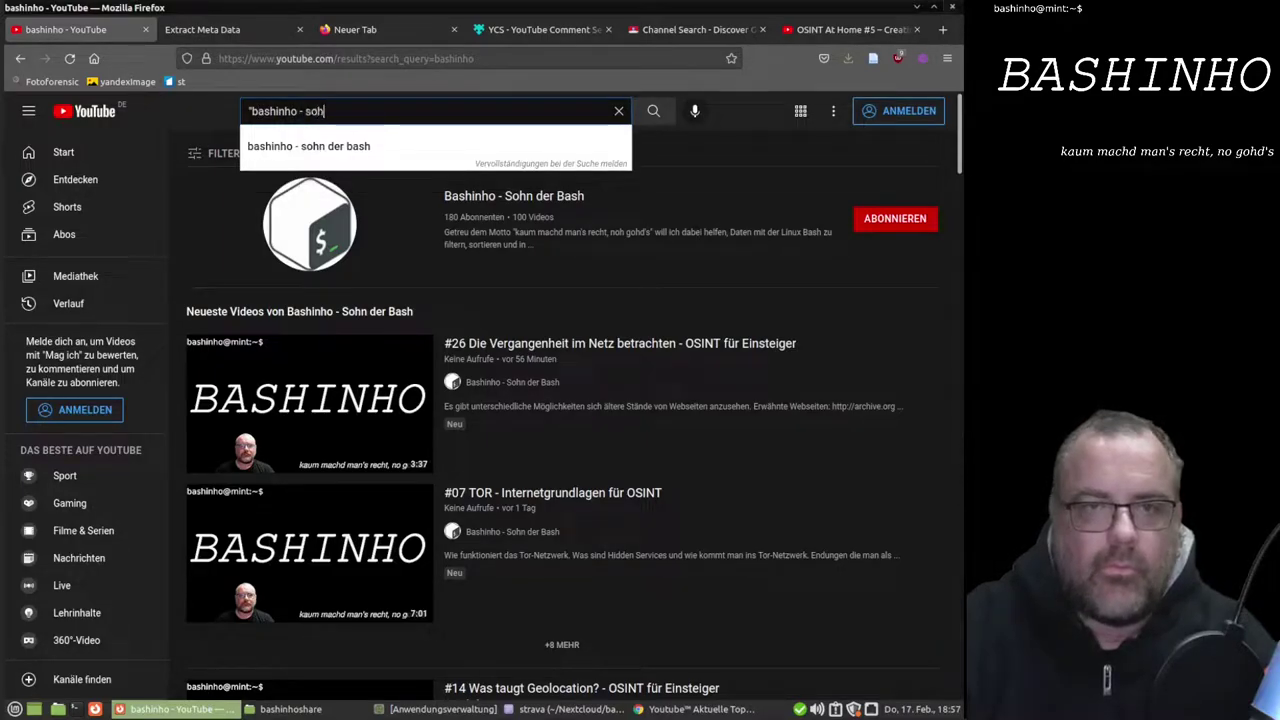
type("n der Bas")
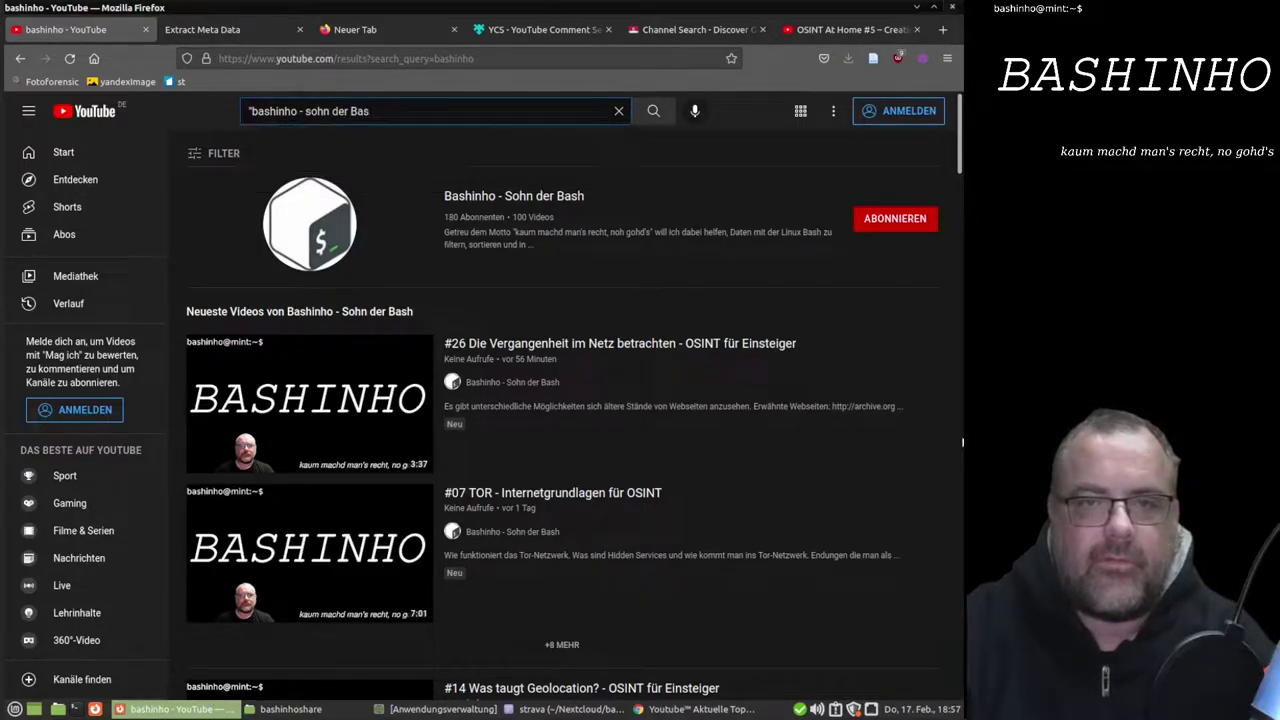
type("h\"")
key("Return")
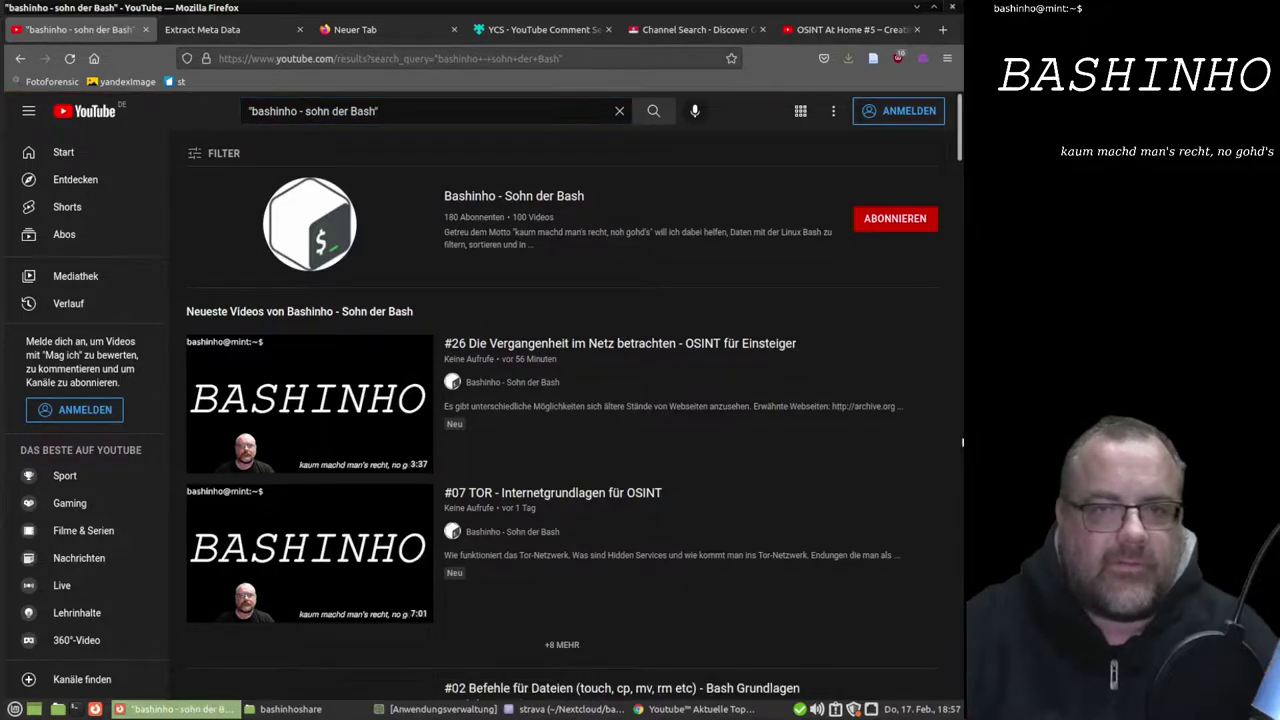
type("/")
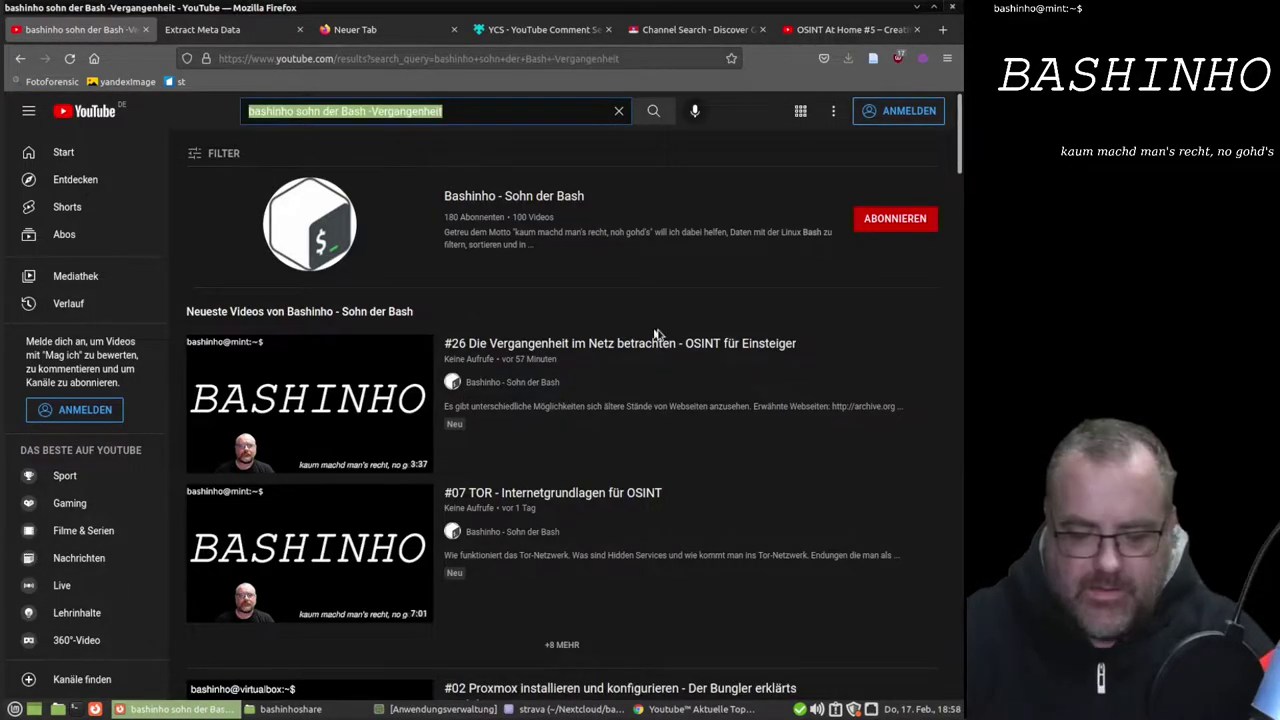
type("bashinho ")
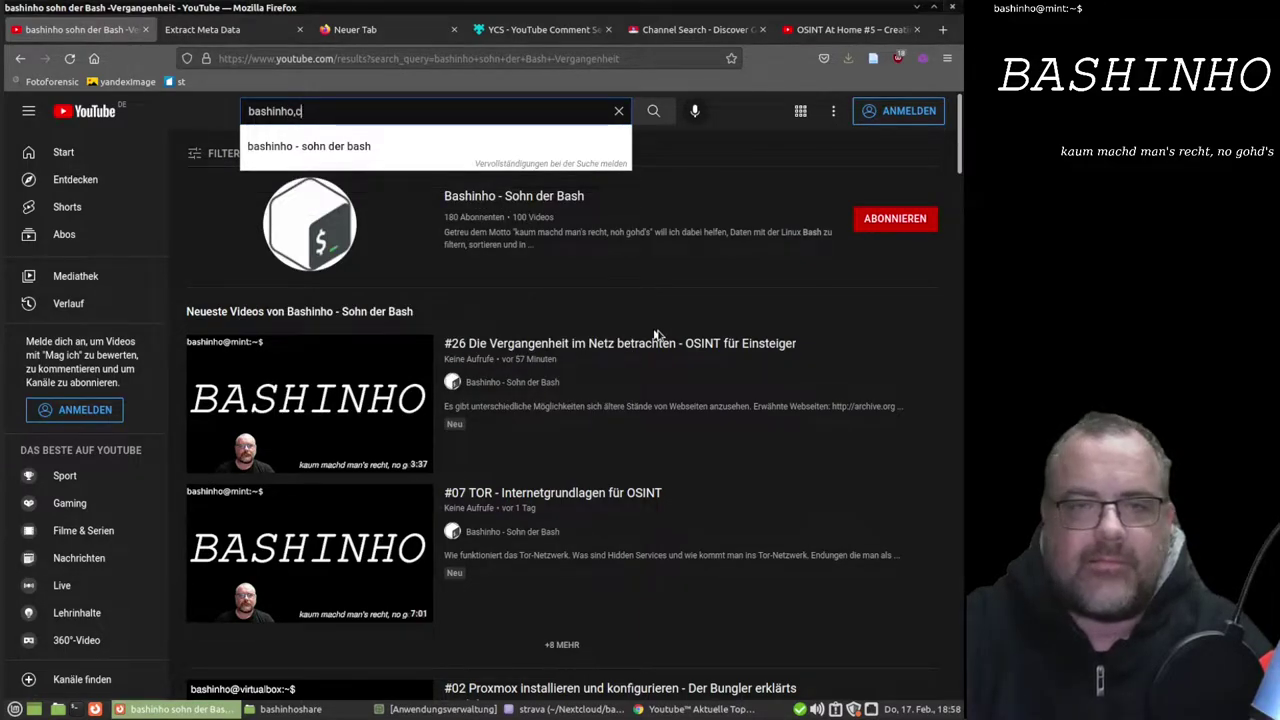
type("hannel")
Search 'bashinho,channel' to list the channel card and its videos, then edit the query to 'bashinho,playlist'
key("Return")
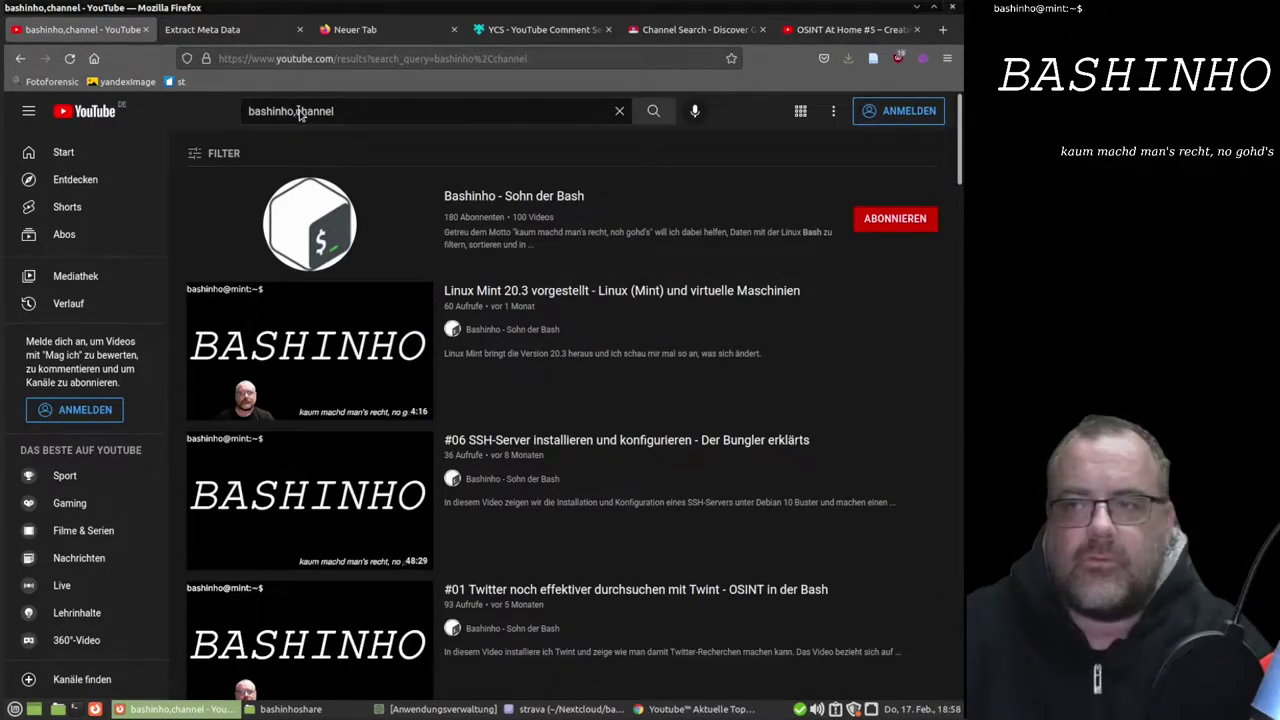
double_click(299, 114)
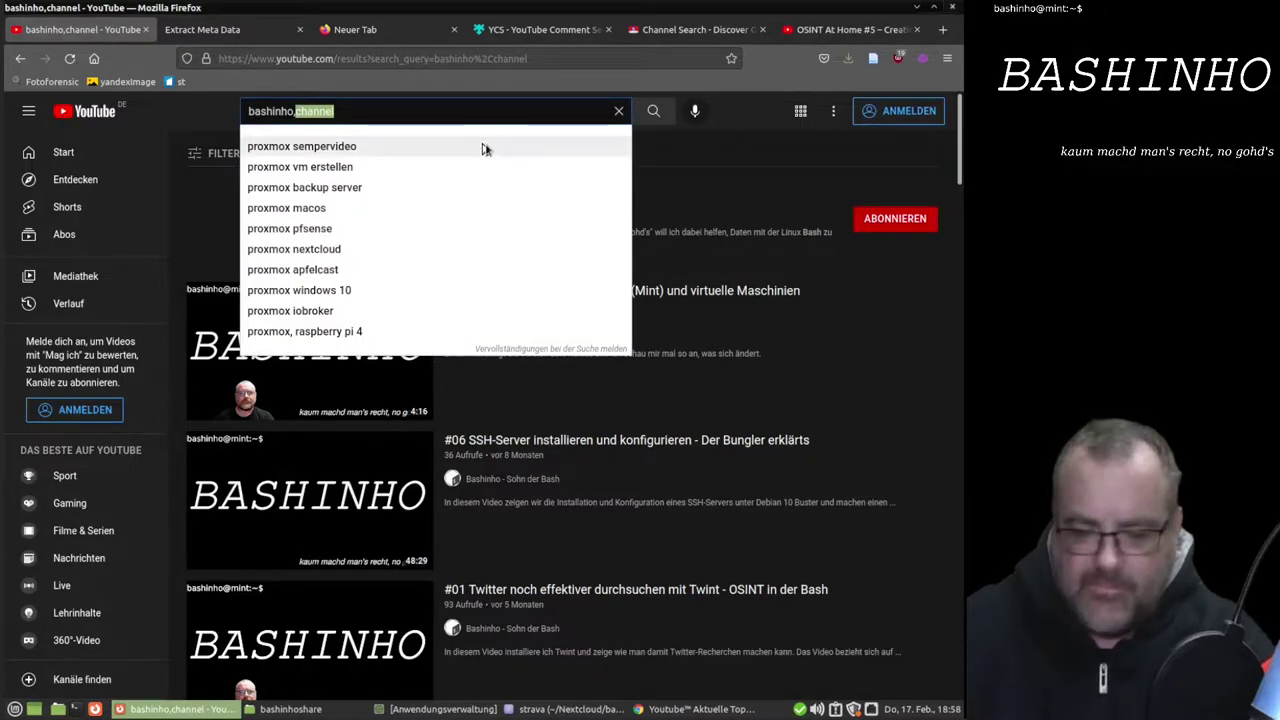
type("playlist")
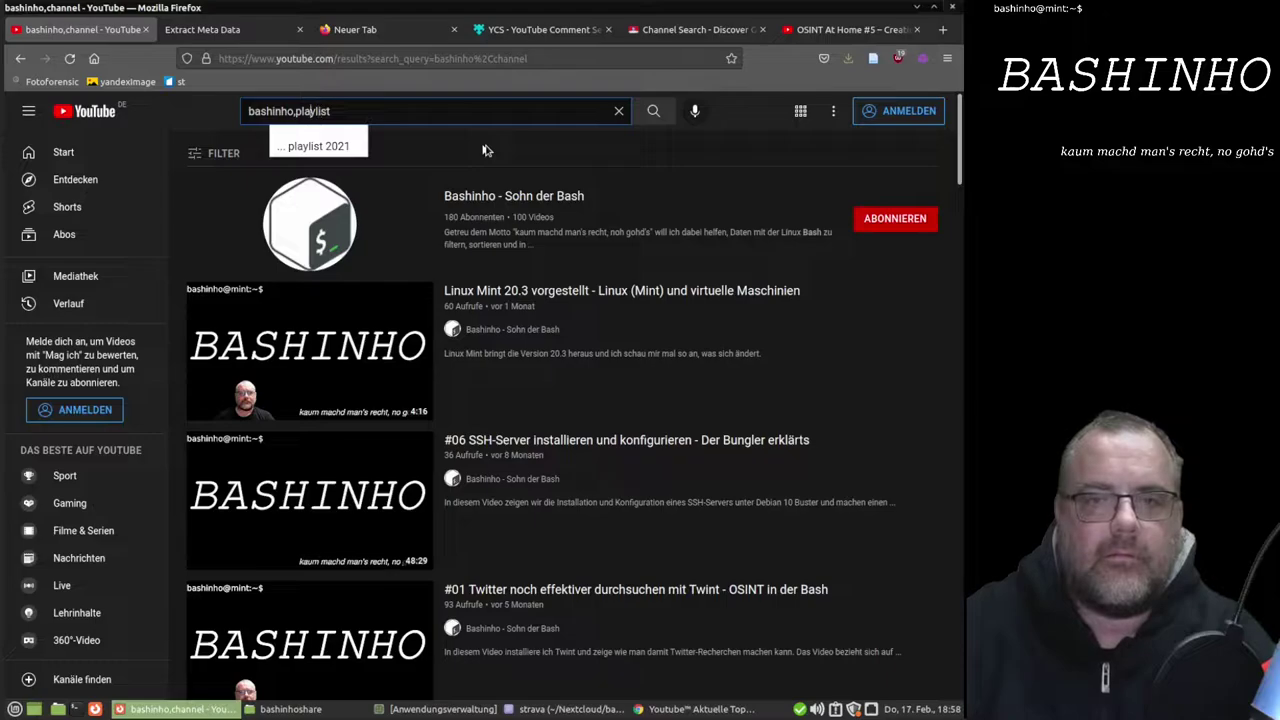
key("shift+Left")
key("shift+Left")
key("shift+Left")
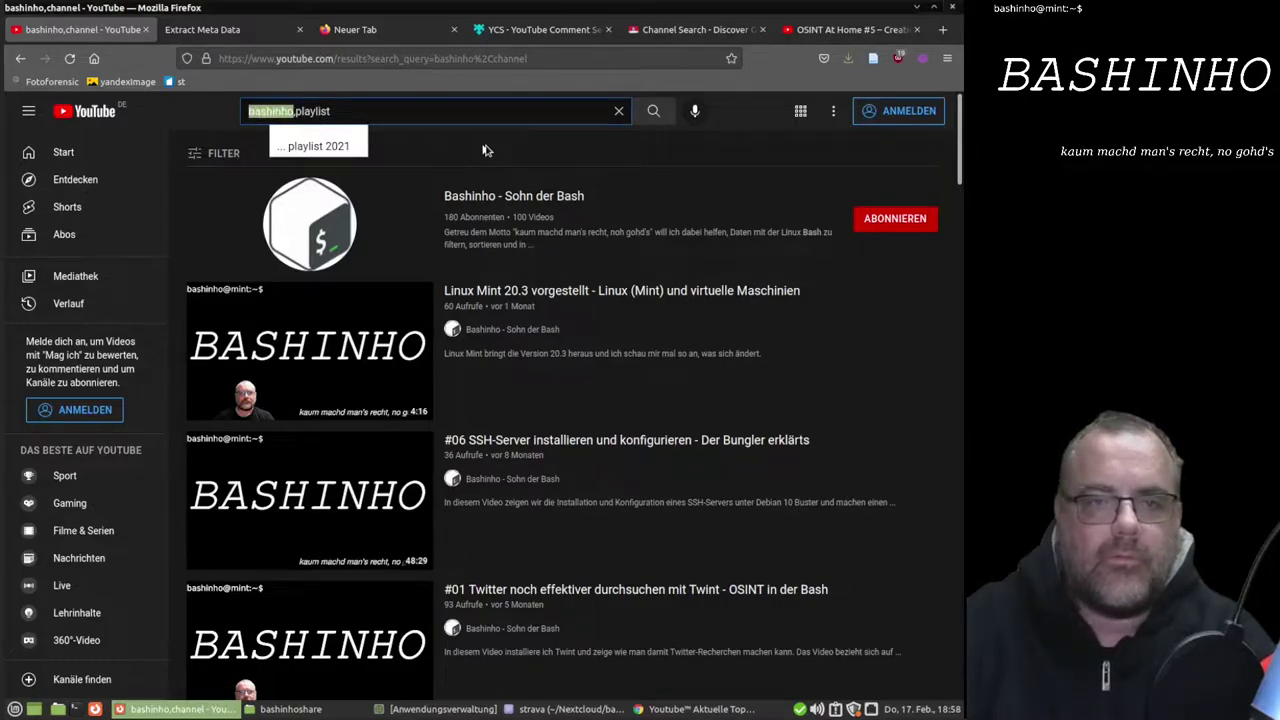
Search 'OSINT,playlist' so the OSINT Tools playlist leads, and expand the search filter options
type("OSINT")
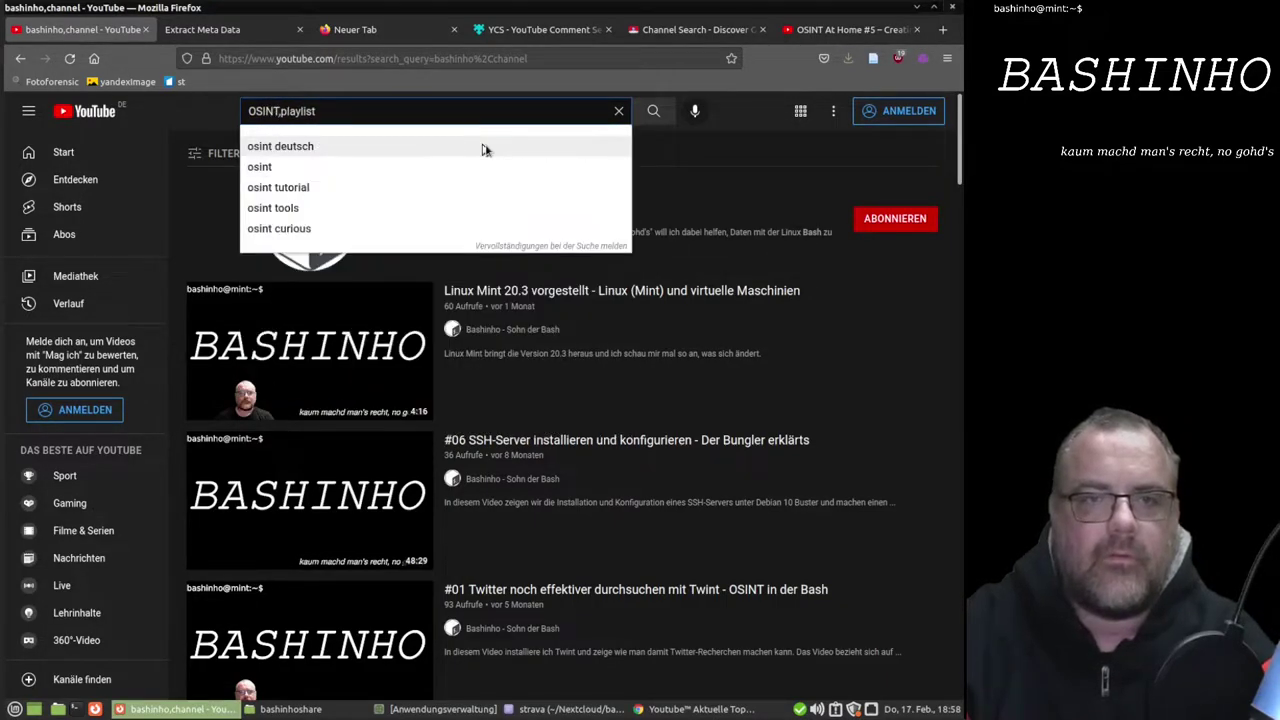
key("Return")
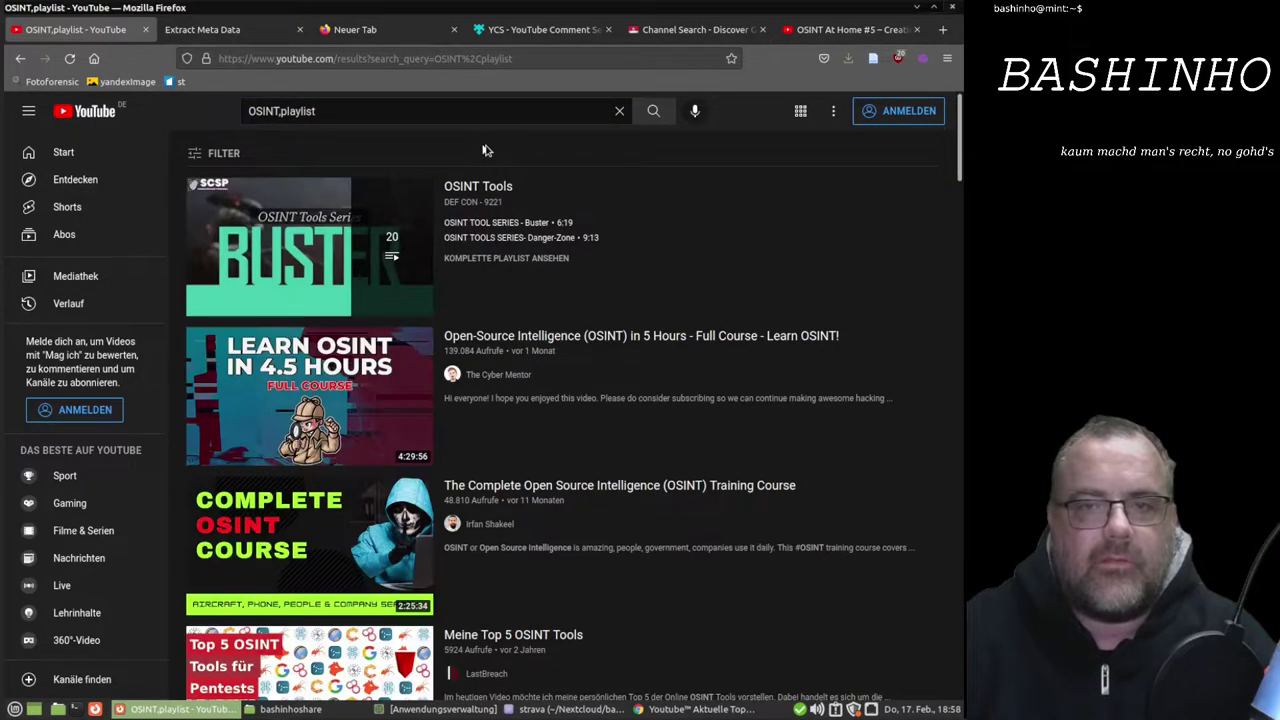
left_click(366, 114)
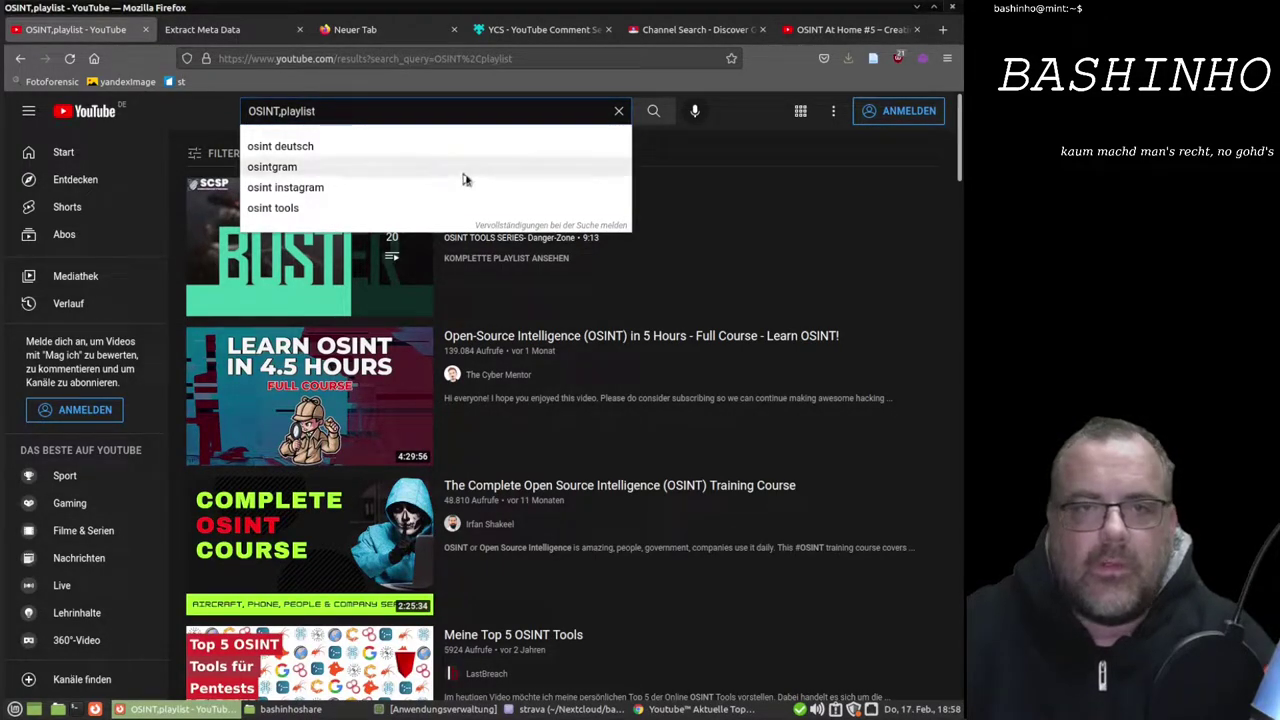
left_click(218, 157)
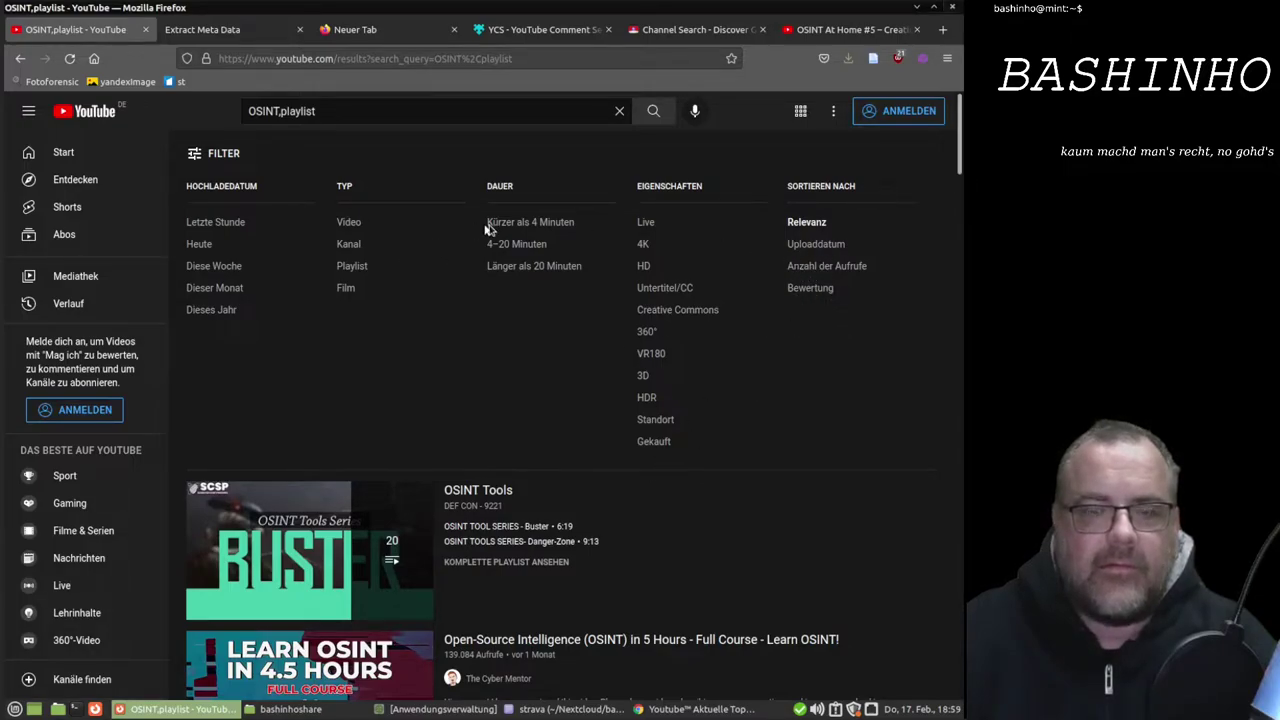
left_click(410, 114)
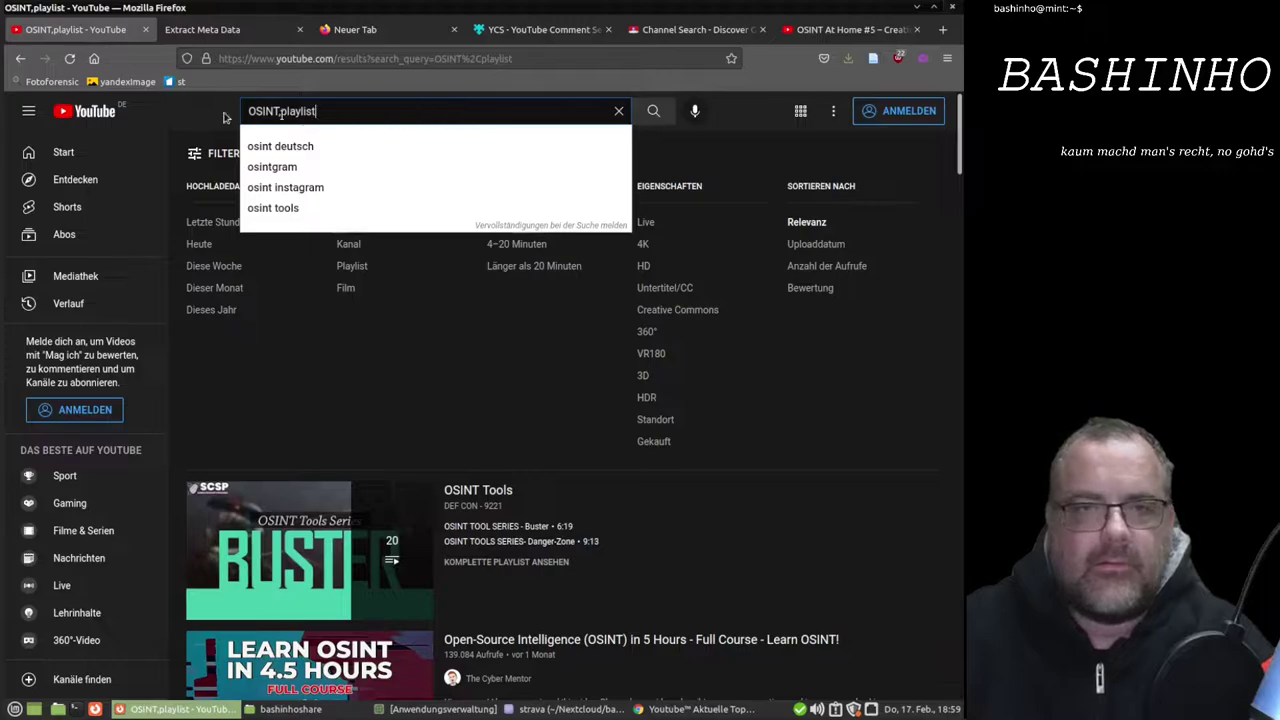
Replace the query with 'allintitle:OSINT Twitter' and browse the matching Twitter OSINT videos
key("ctrl+a")
type("all")
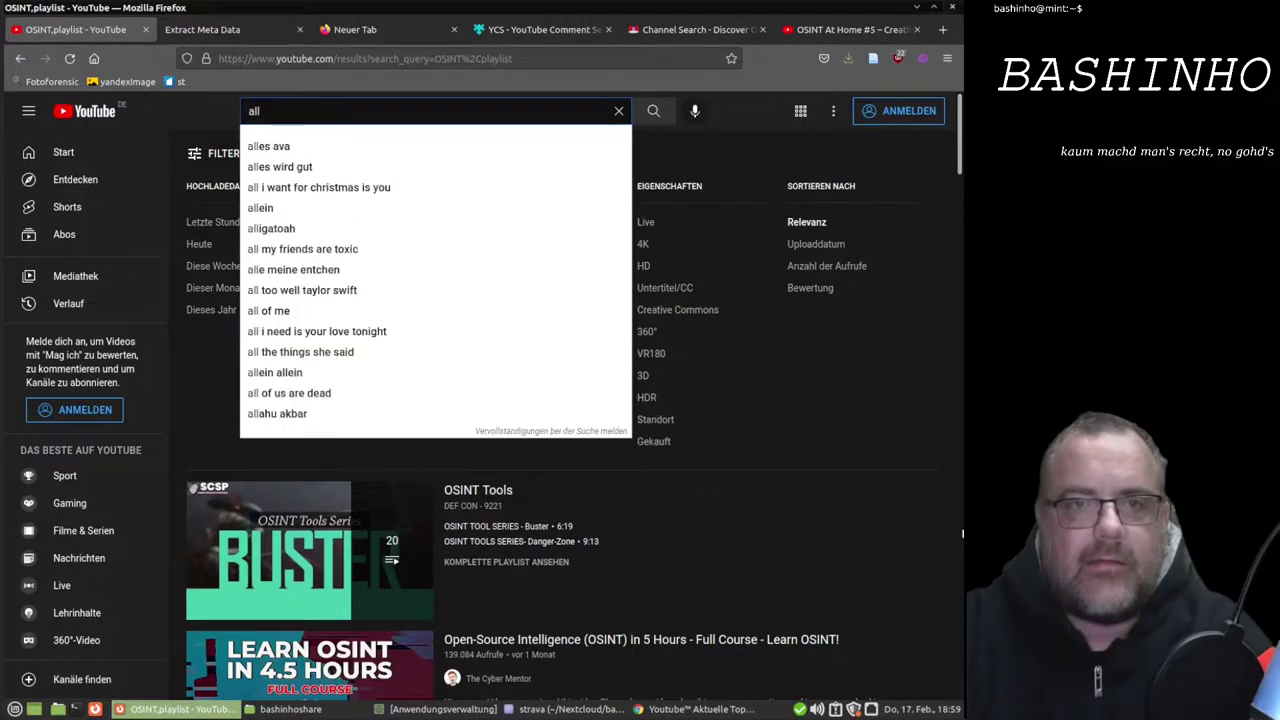
type("intitle")
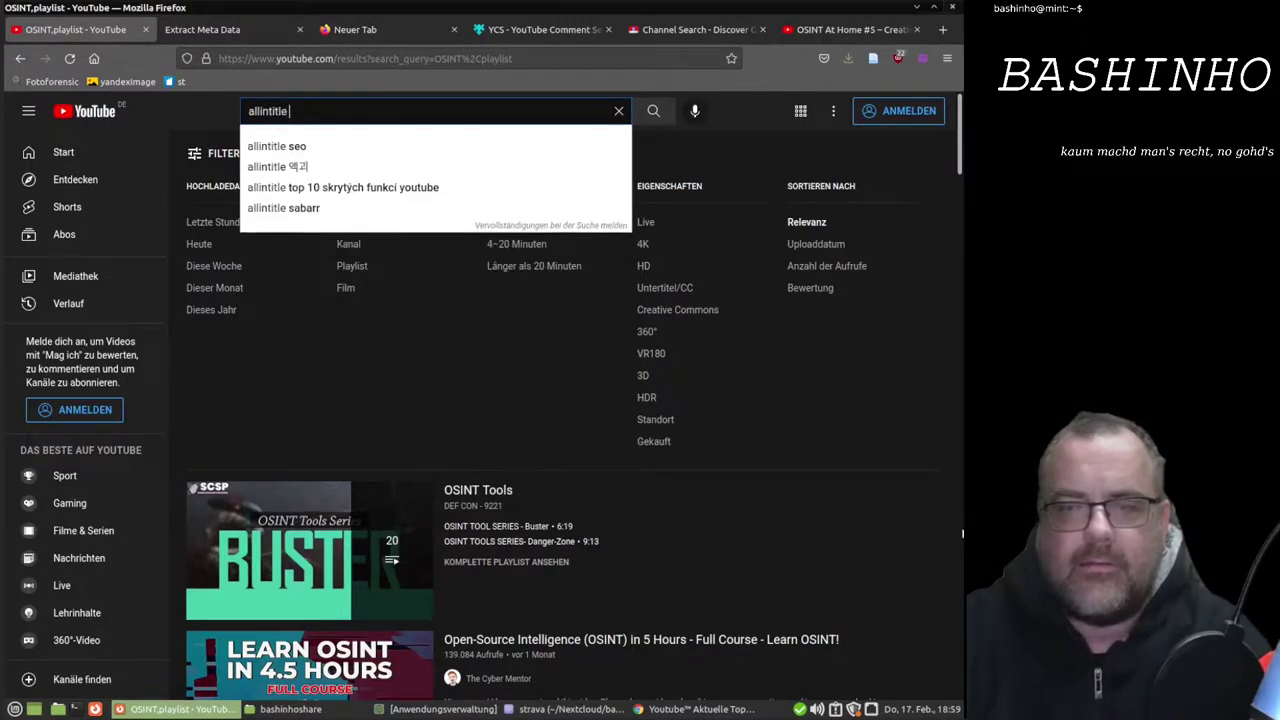
key("BackSpace")
type(":O")
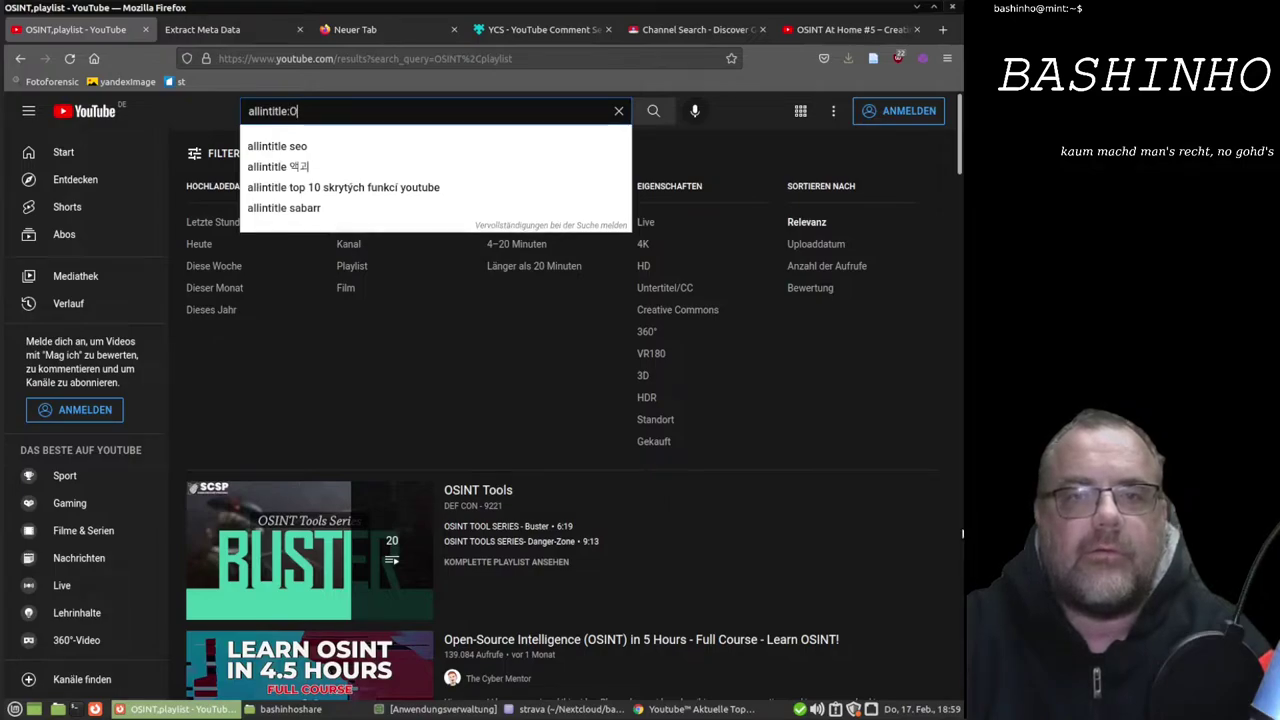
type("SINT Twitter")
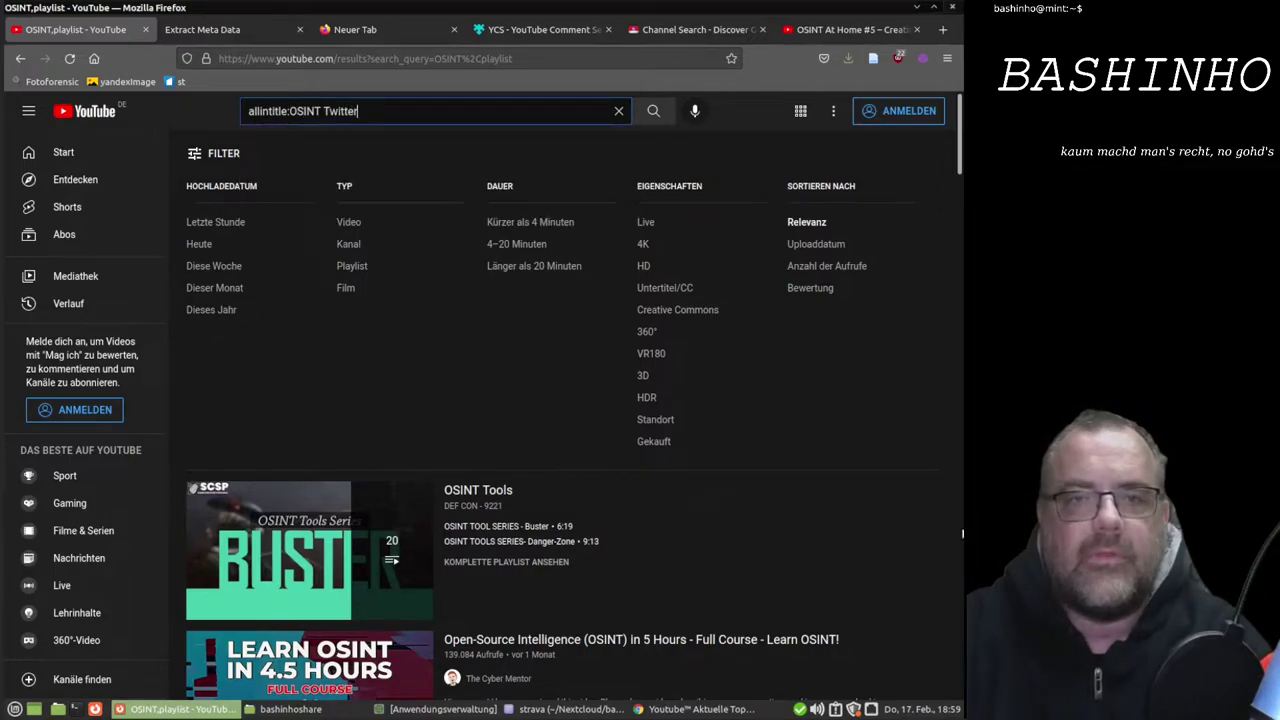
key("Return")
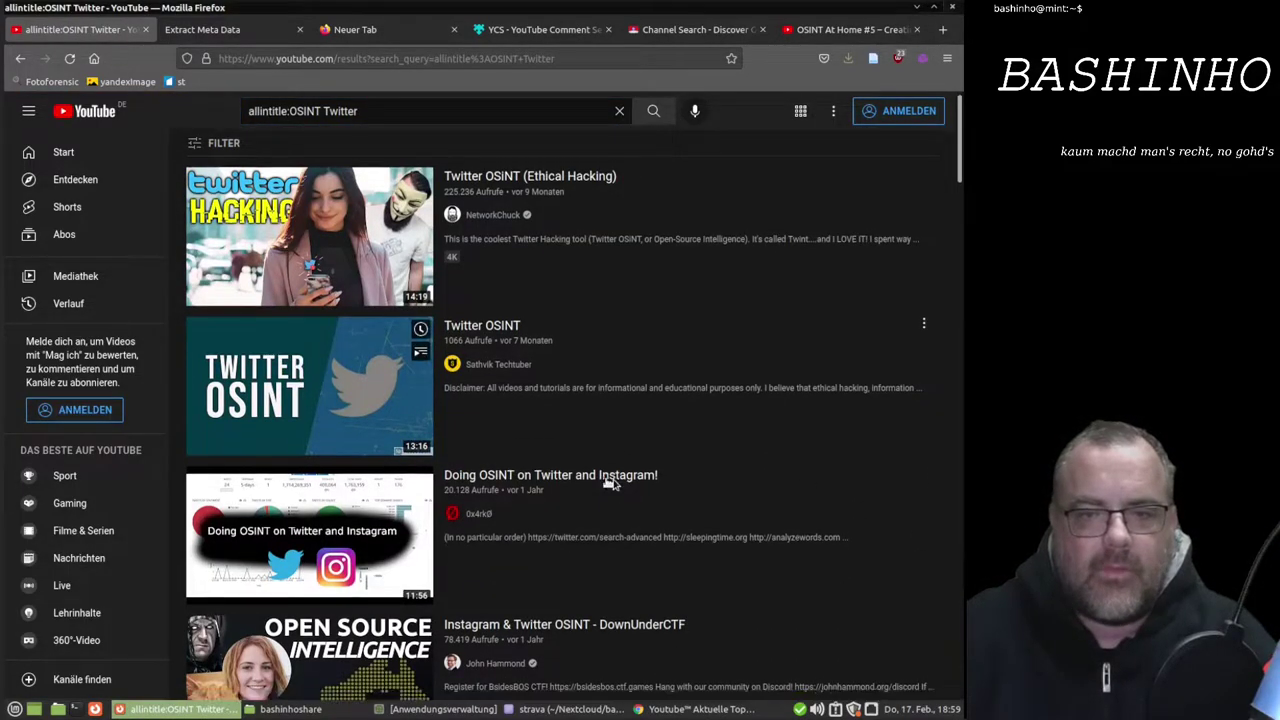
scroll(608, 486, "down", 6)
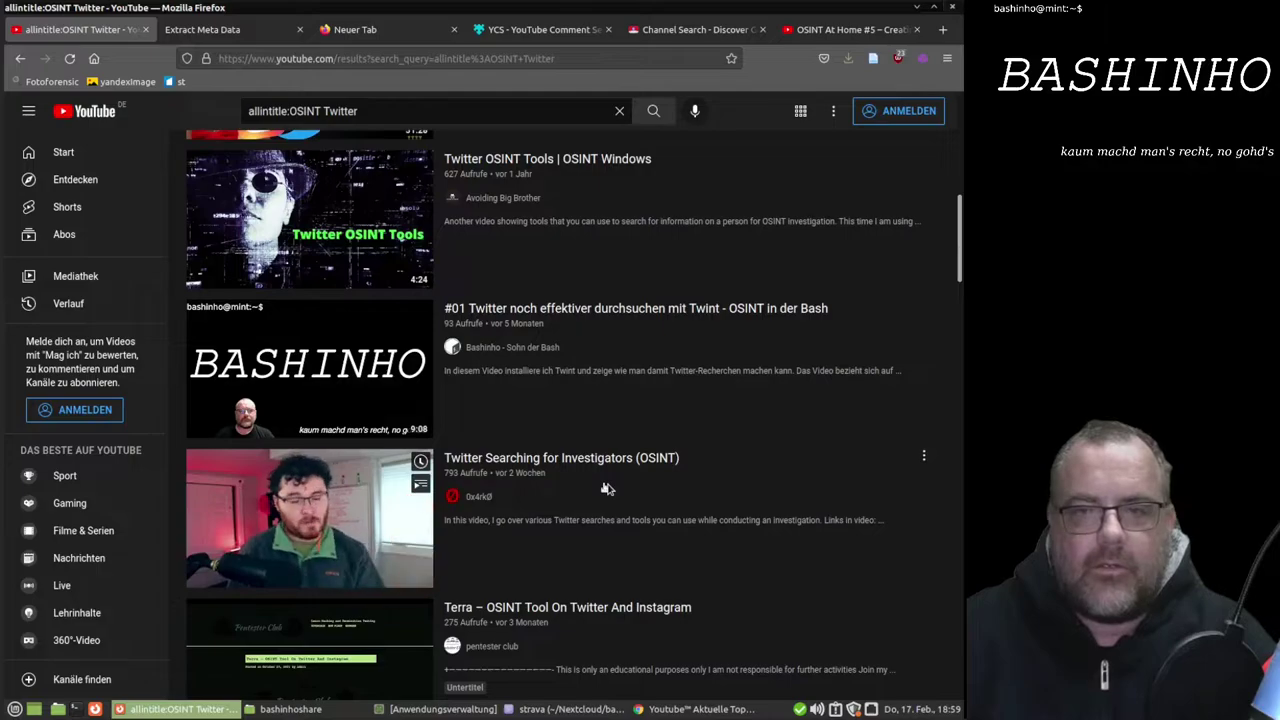
scroll(606, 488, "up", 2)
scroll(606, 488, "up", 4)
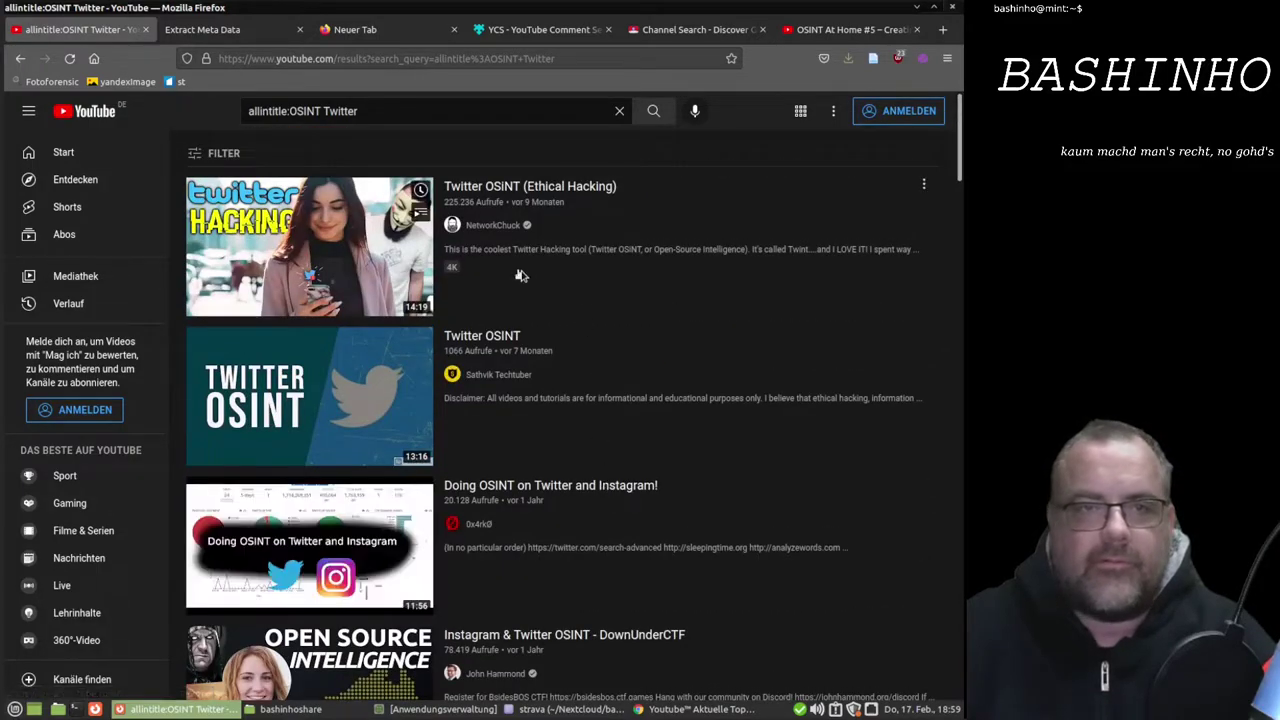
Paste the villa video link into YouTube DataViewer to get its 2021-04-24 upload date and thumbnails
key("ctrl+Tab")
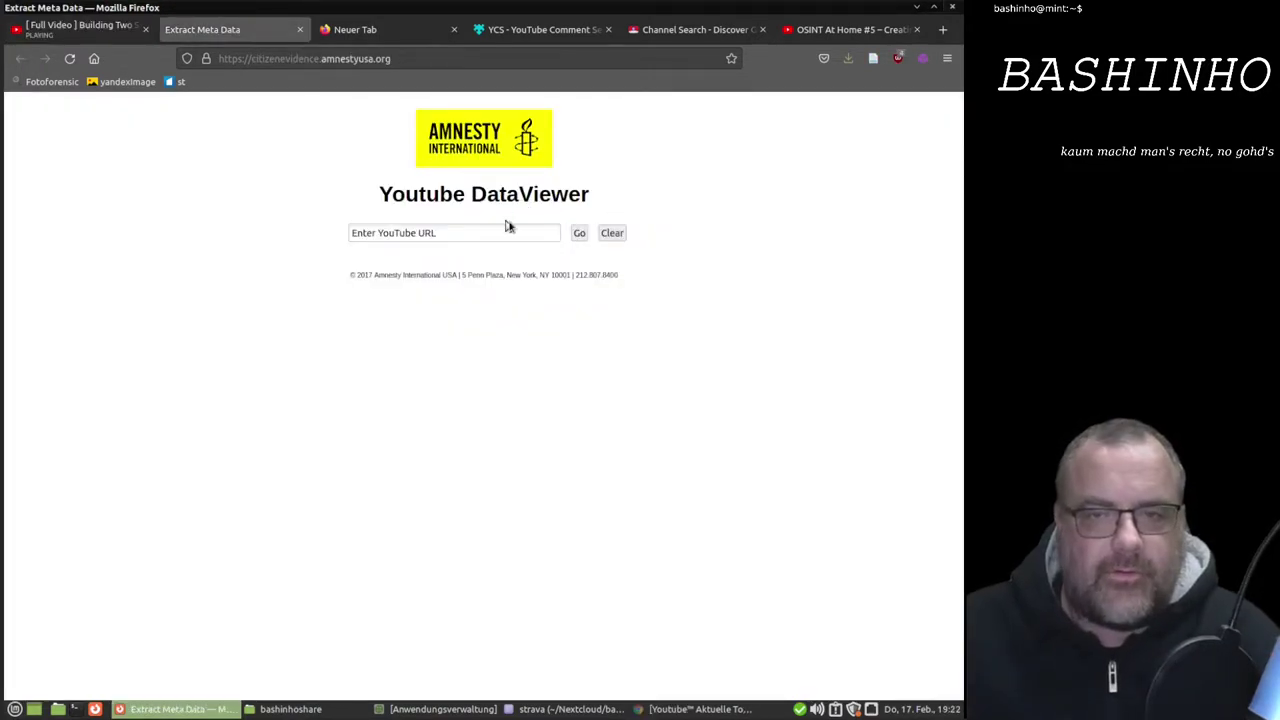
left_click(460, 235)
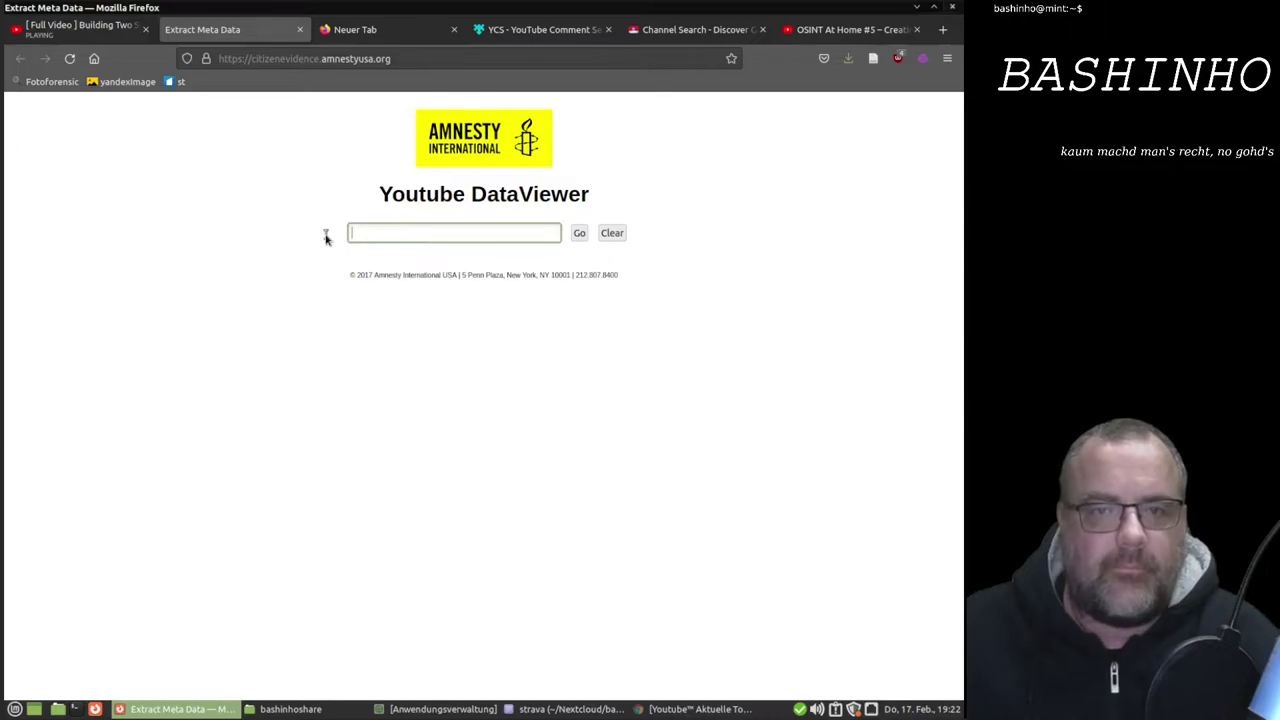
key("ctrl+v")
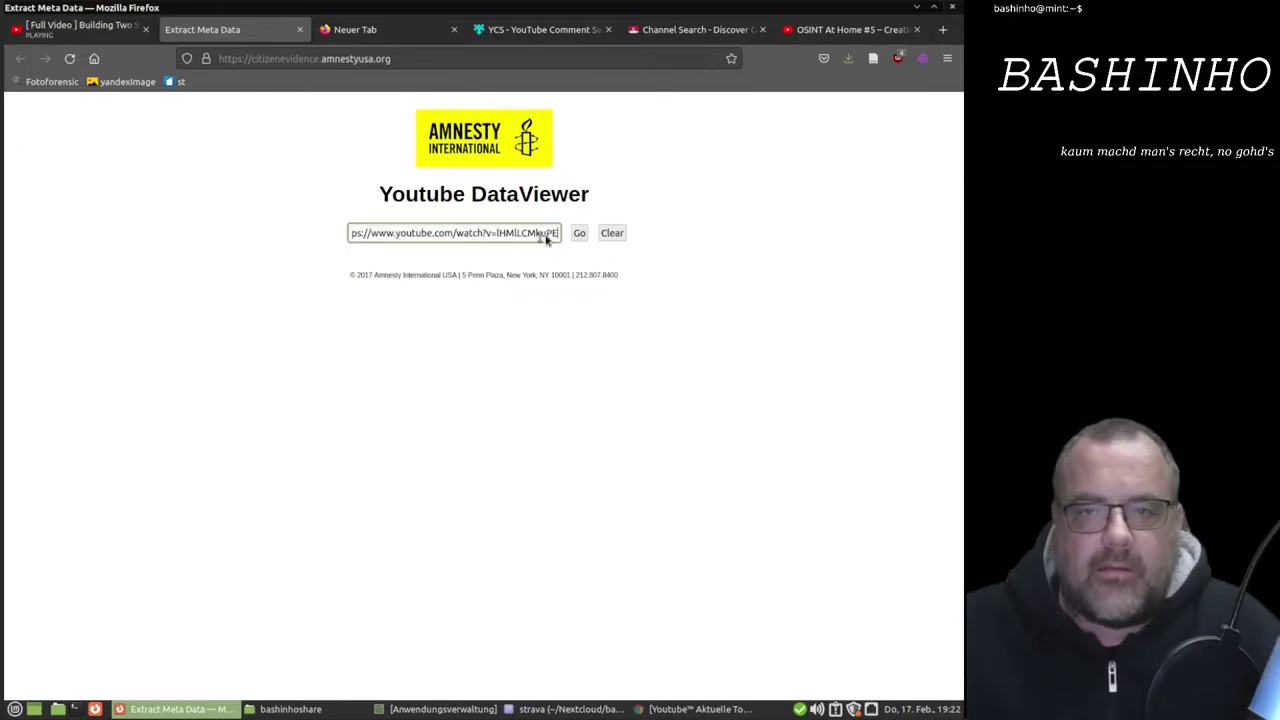
left_click(579, 234)
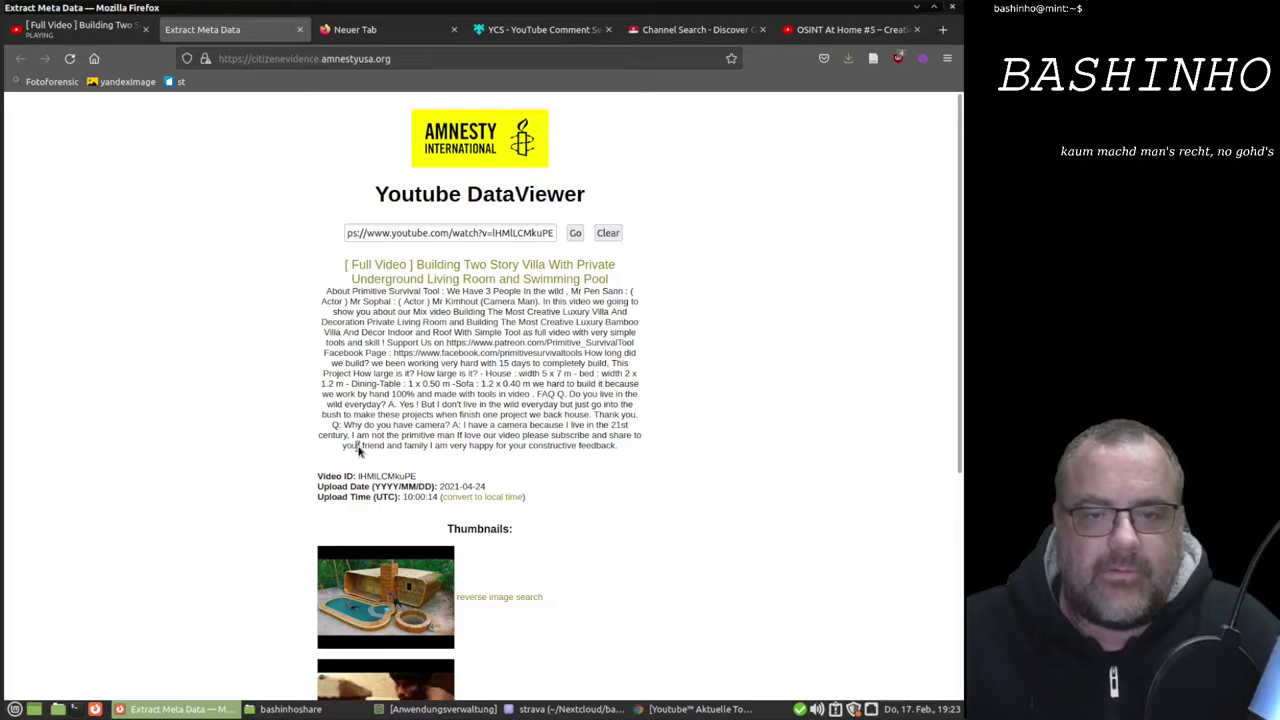
scroll(355, 445, "down", 1)
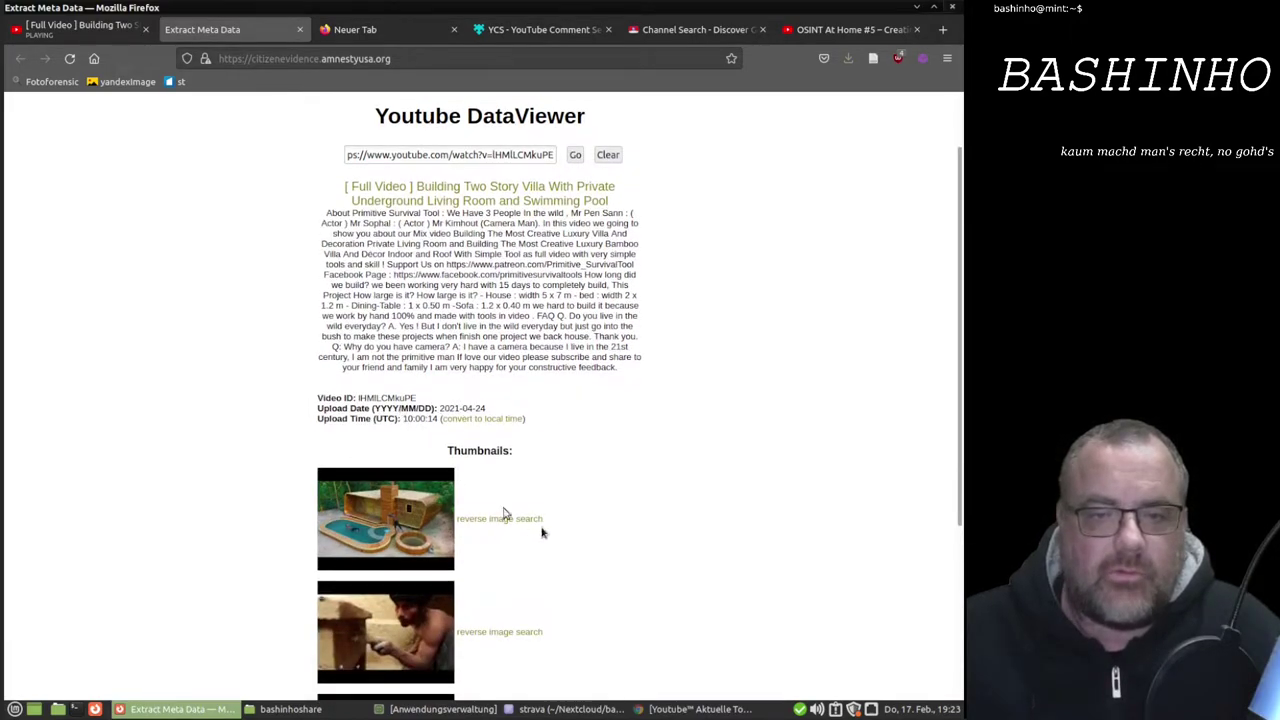
scroll(587, 525, "down", 2)
scroll(587, 525, "down", 1)
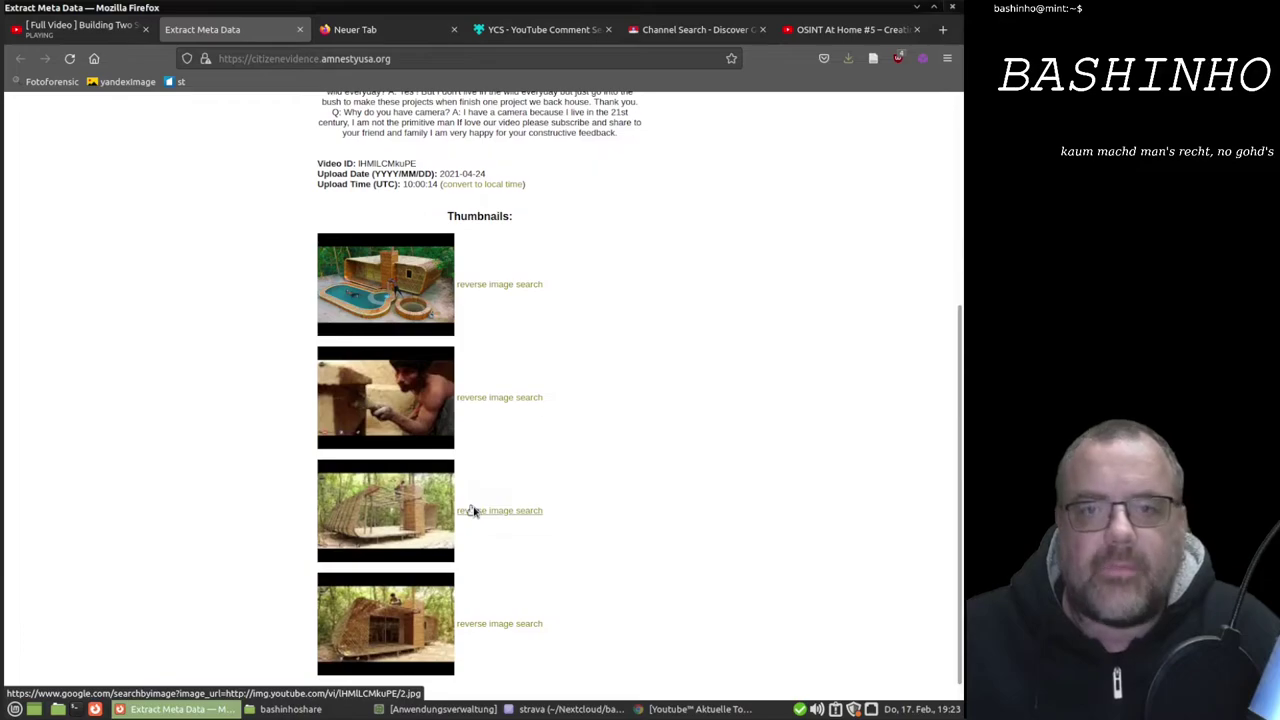
left_click(540, 29)
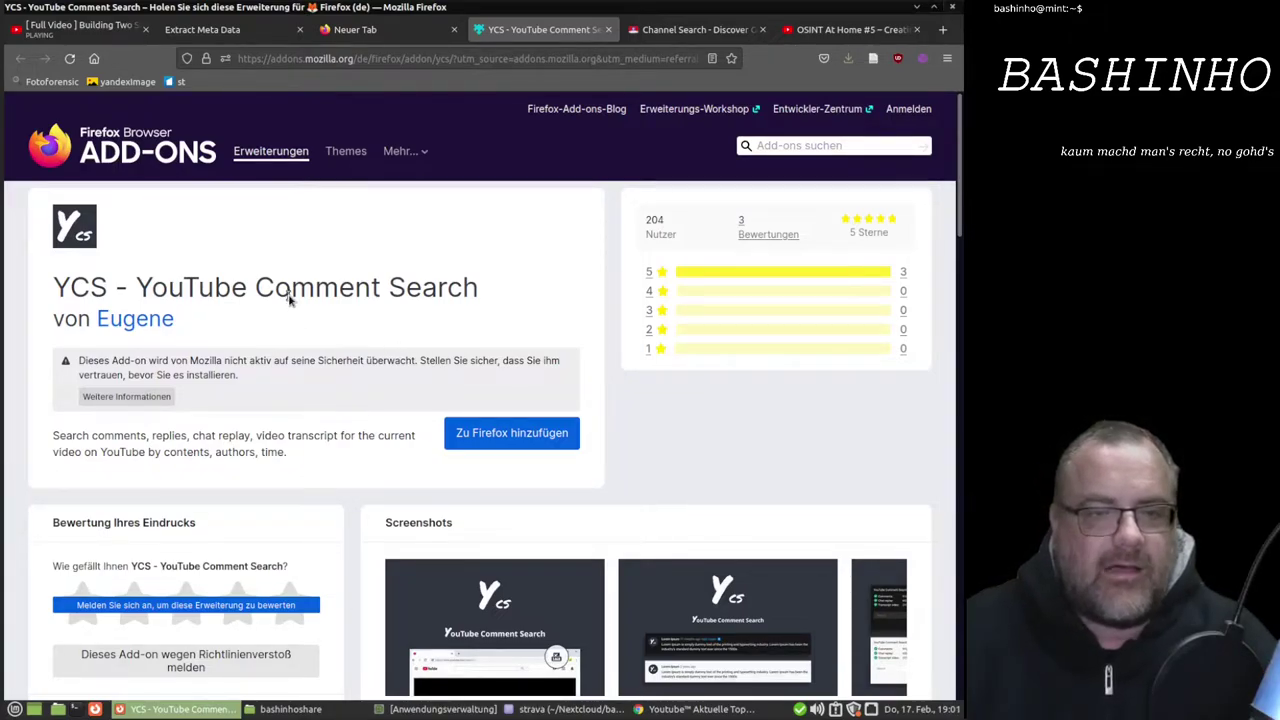
Review the YCS - YouTube Comment Search add-on page, enlarging screenshots 1 and 3 and reading its features
left_click_drag(66, 288, 484, 295)
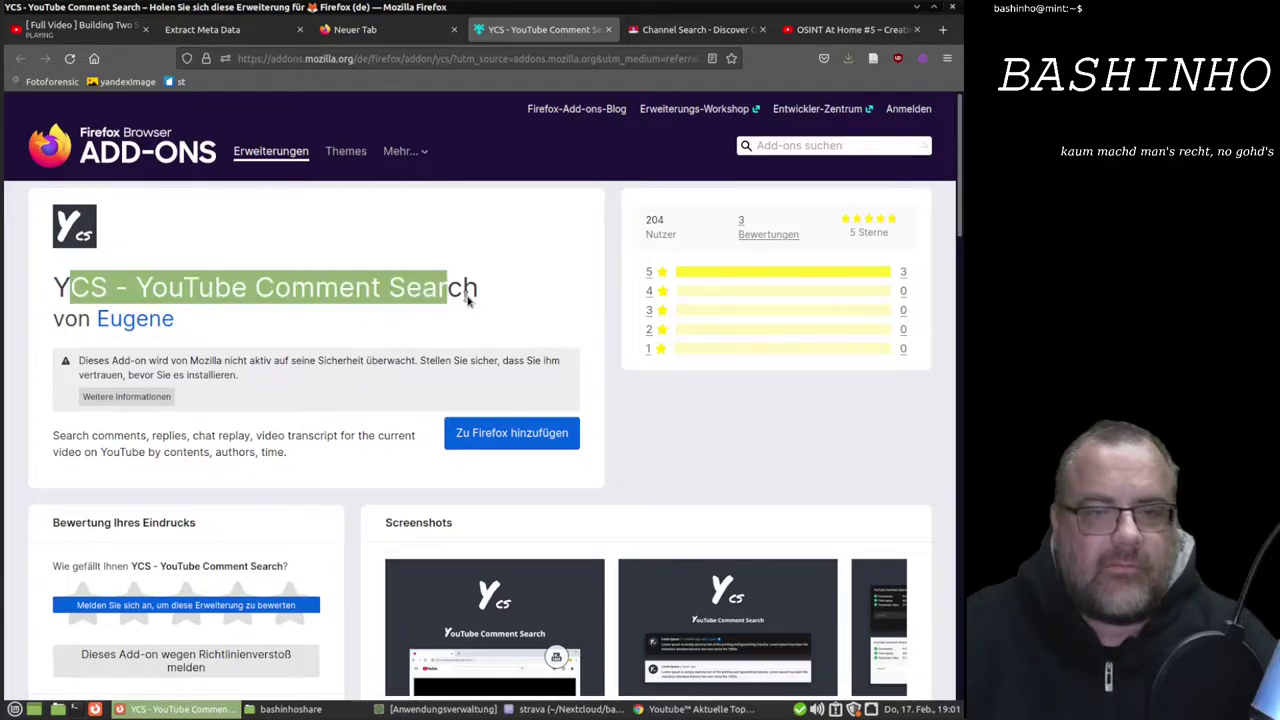
scroll(478, 330, "down", 3)
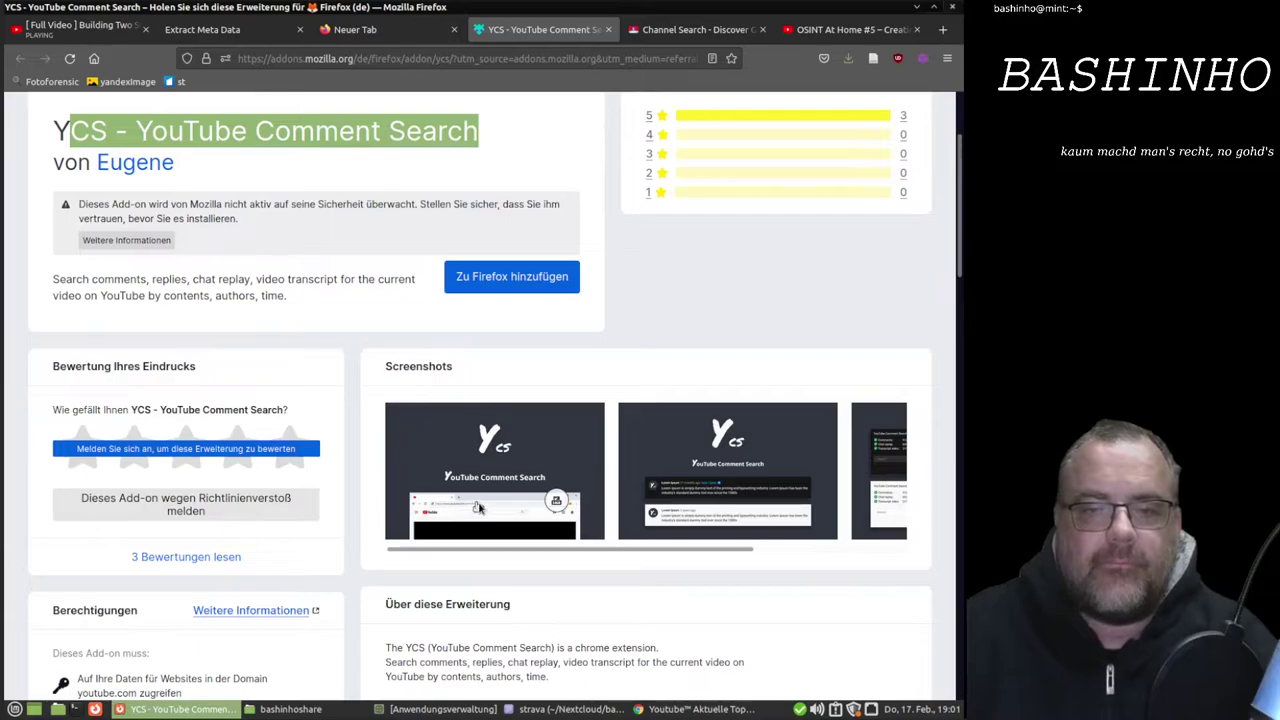
left_click(527, 505)
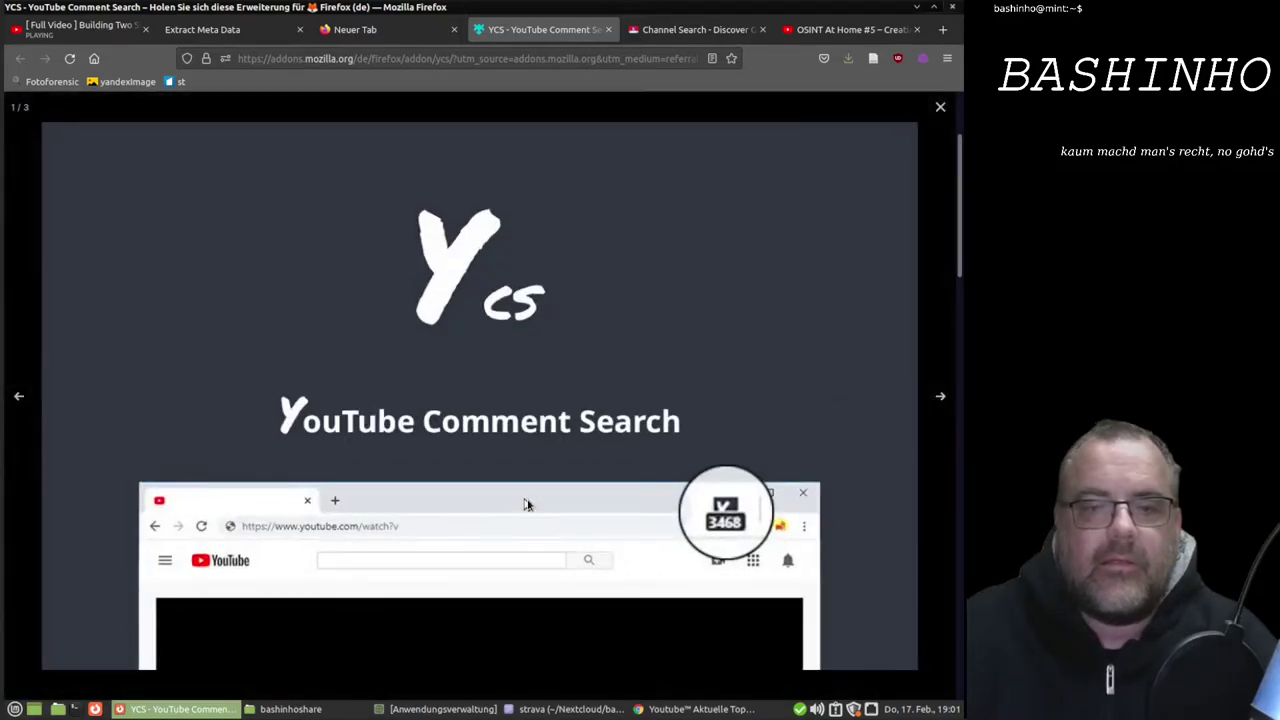
left_click(492, 406)
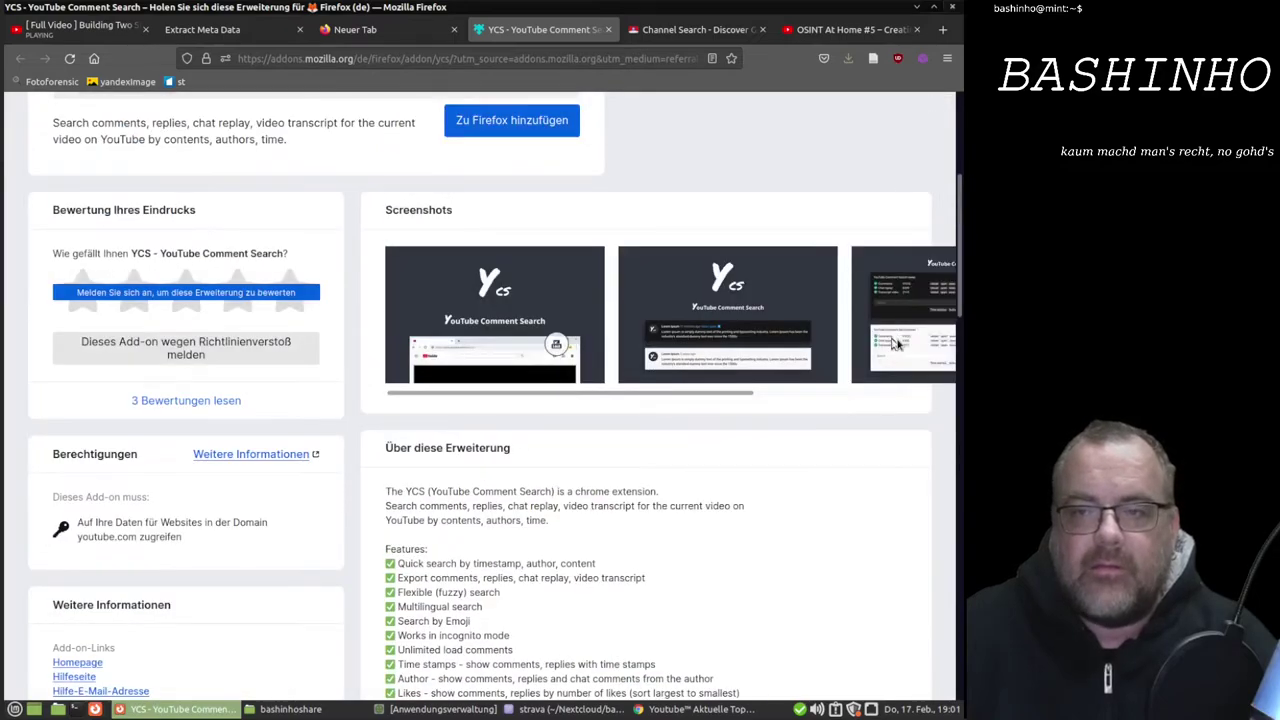
left_click(895, 348)
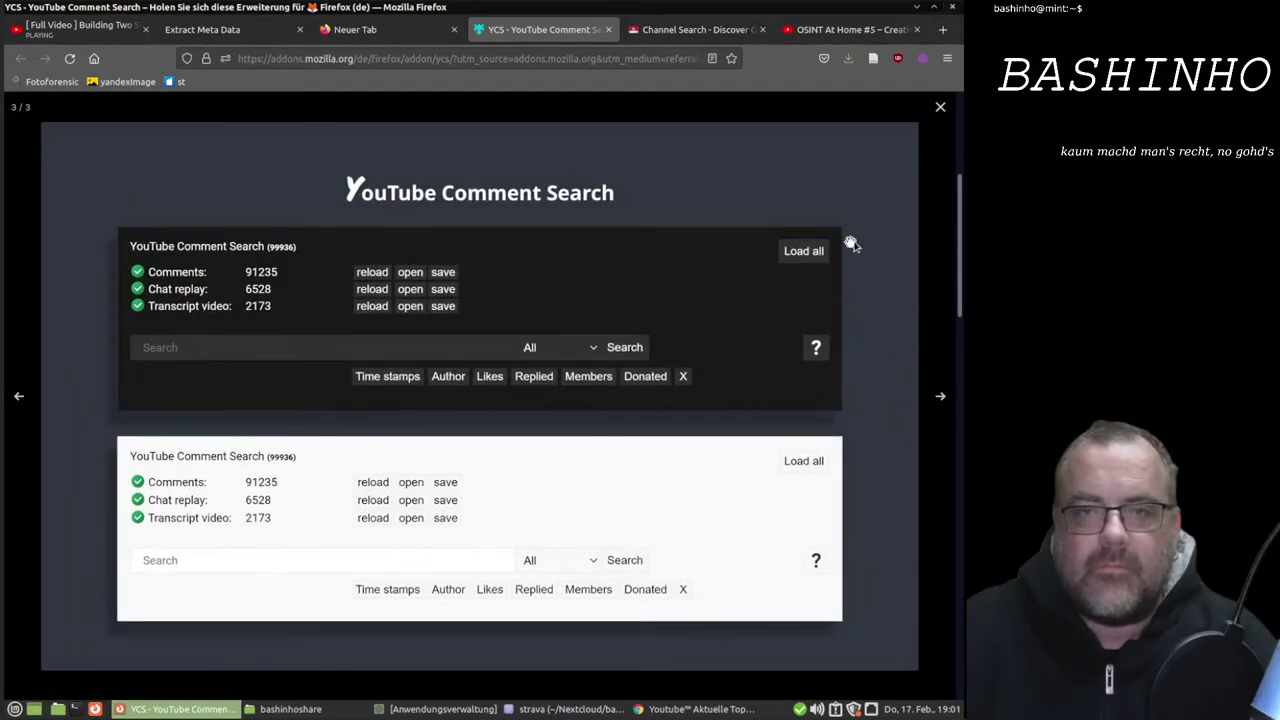
left_click(940, 106)
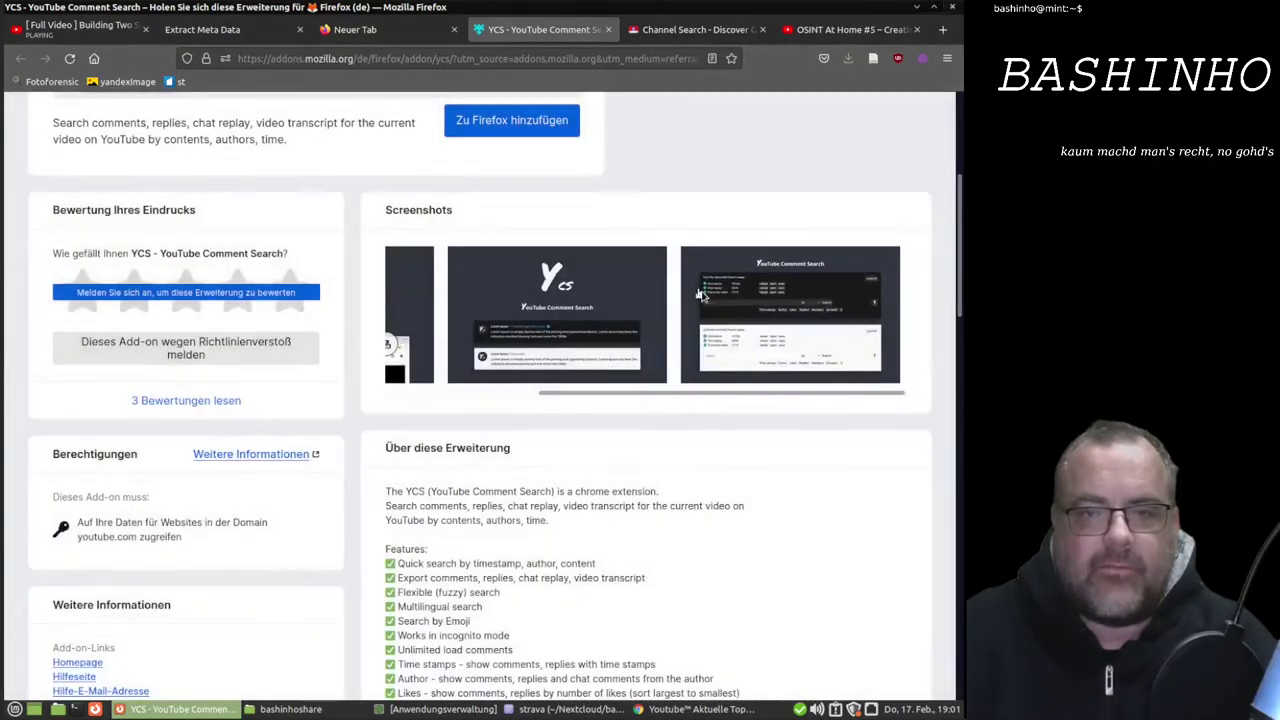
scroll(585, 443, "down", 3)
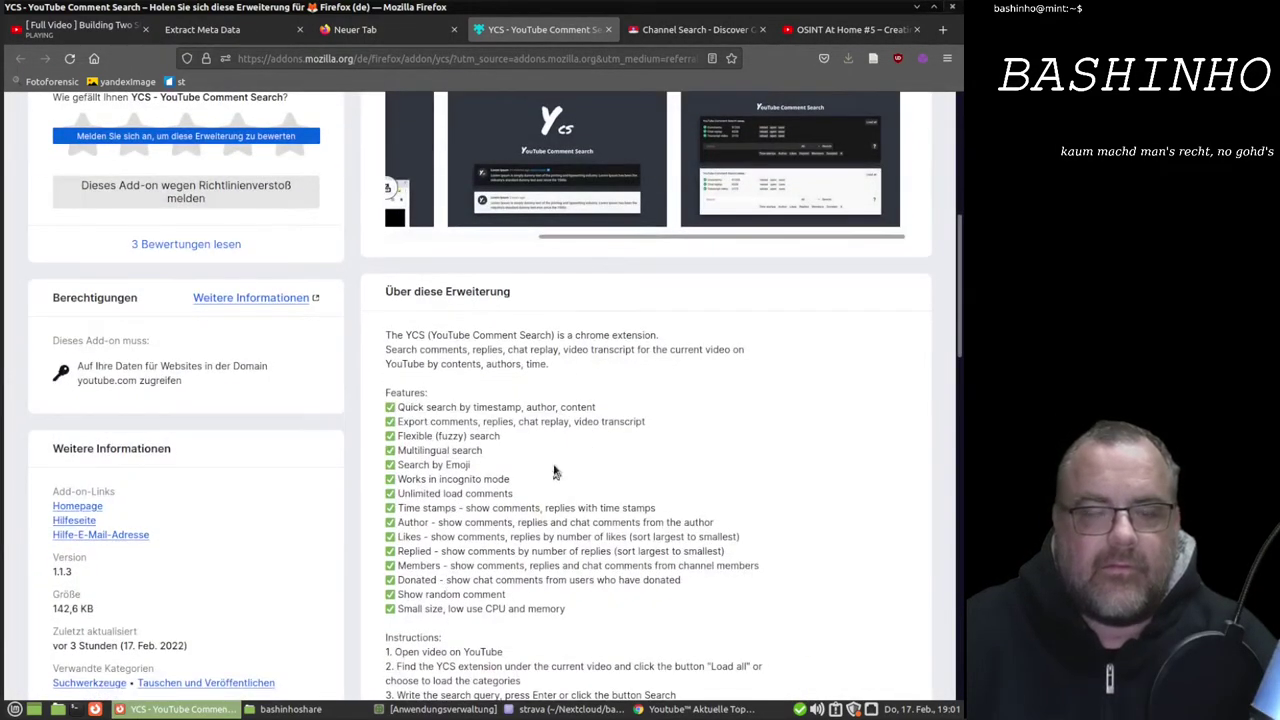
left_click(685, 29)
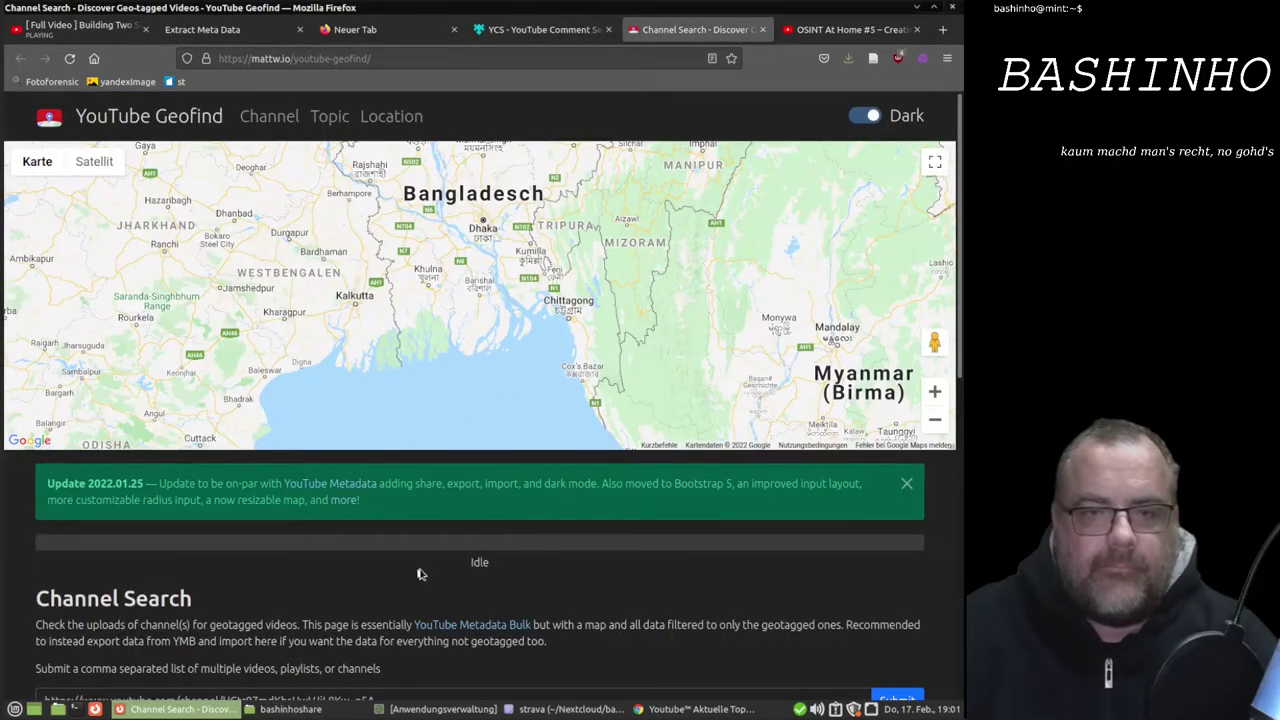
Submit the channel URL in Geofind and view its 139 geotagged videos around Ogden and Salt Lake City
scroll(386, 594, "down", 1)
scroll(386, 594, "up", 1)
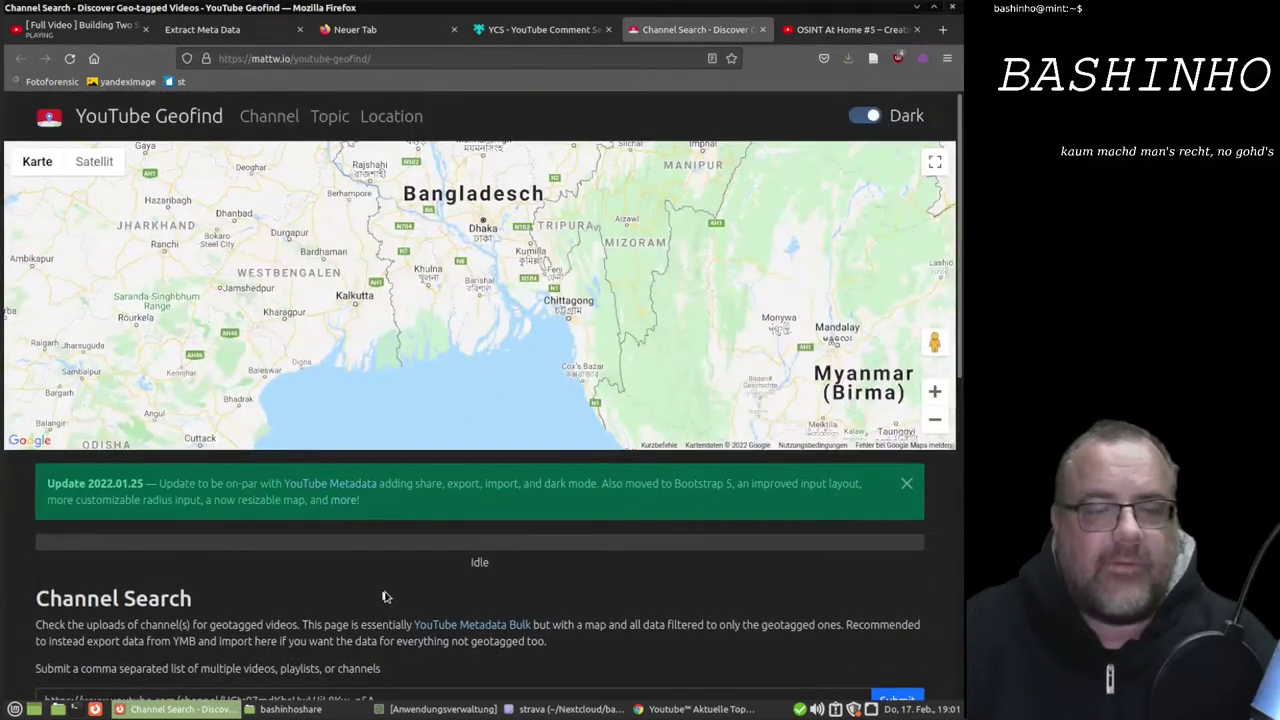
scroll(386, 594, "down", 3)
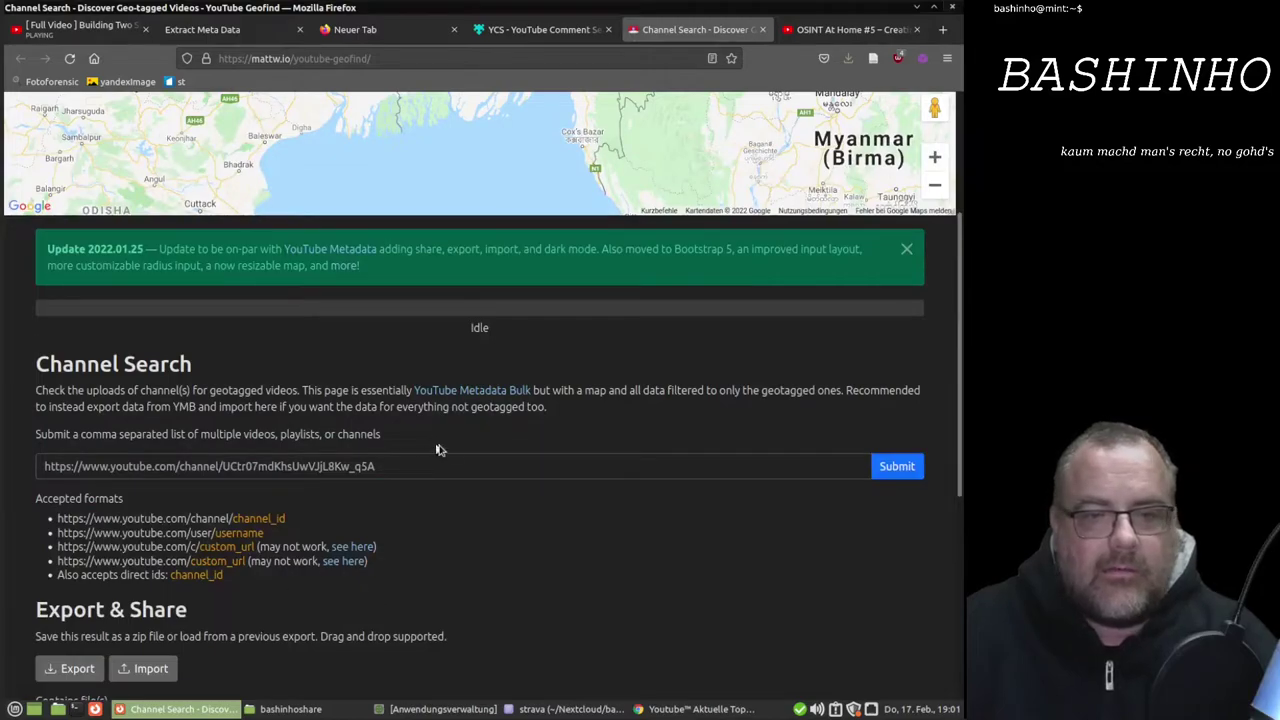
left_click(905, 467)
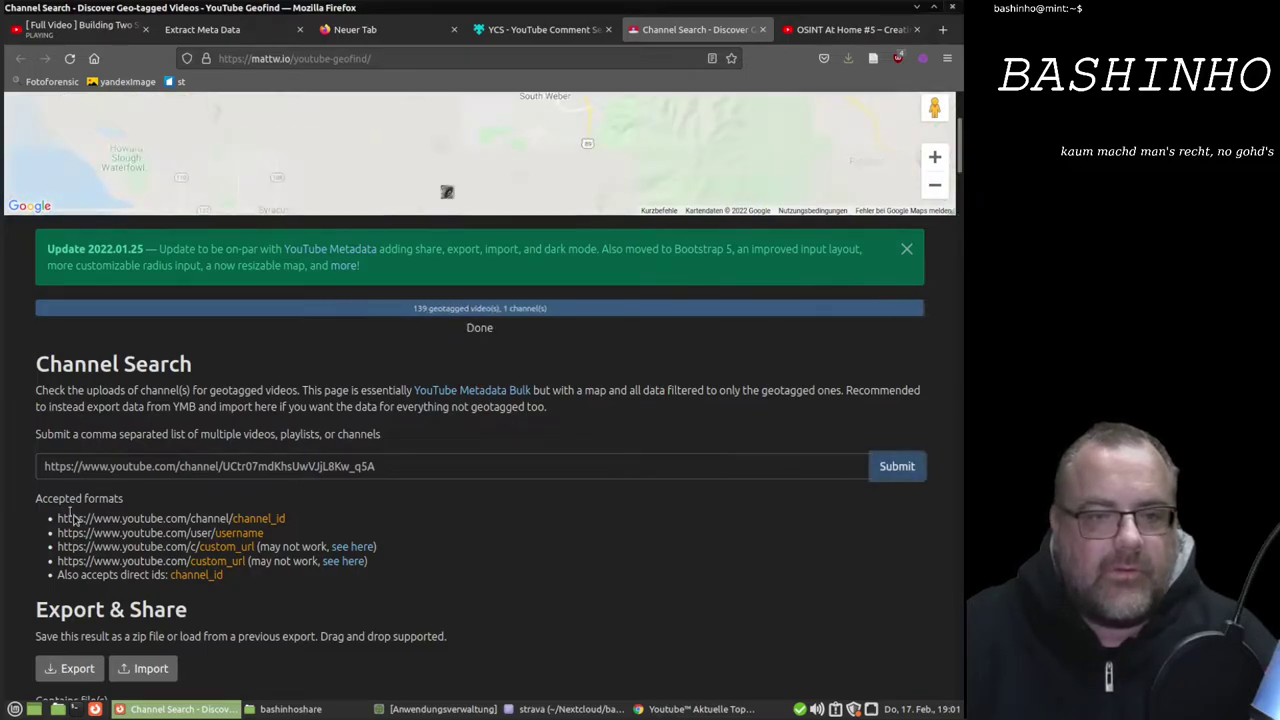
mouse_move(190, 520)
left_mouse_down()
mouse_move(228, 521)
mouse_move(212, 536)
left_mouse_up()
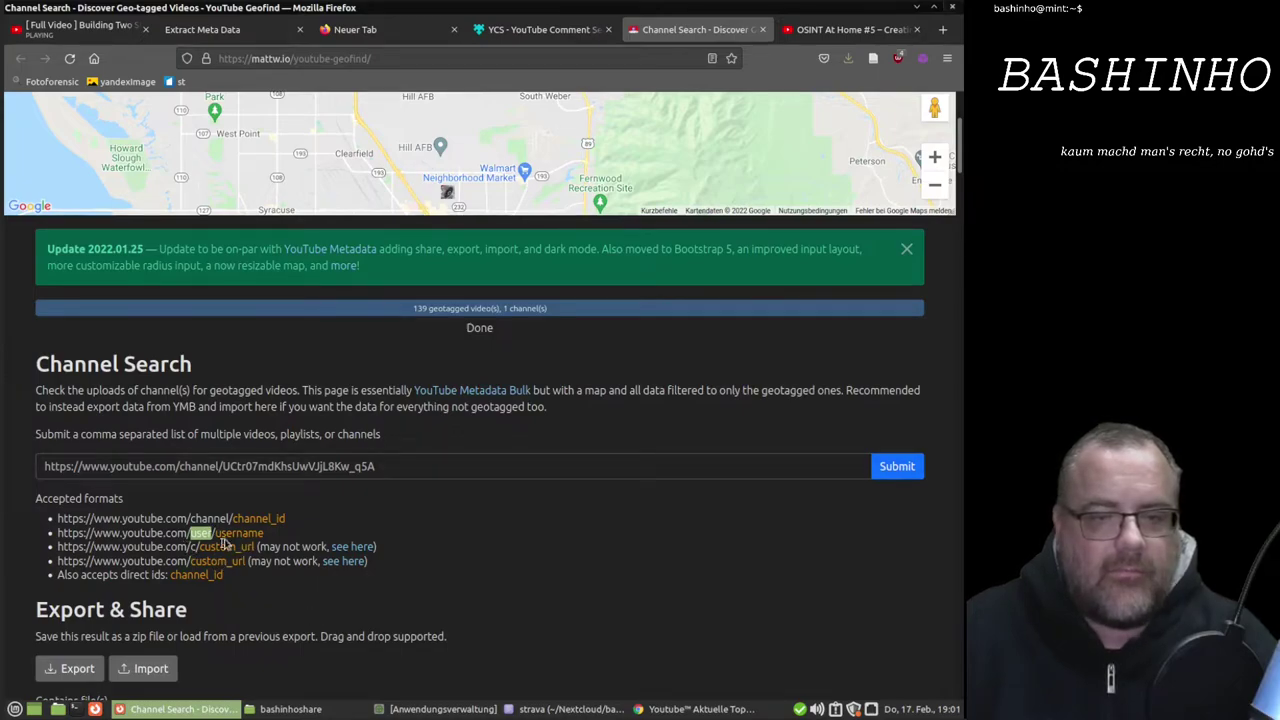
scroll(540, 585, "up", 3)
scroll(506, 379, "down", 5)
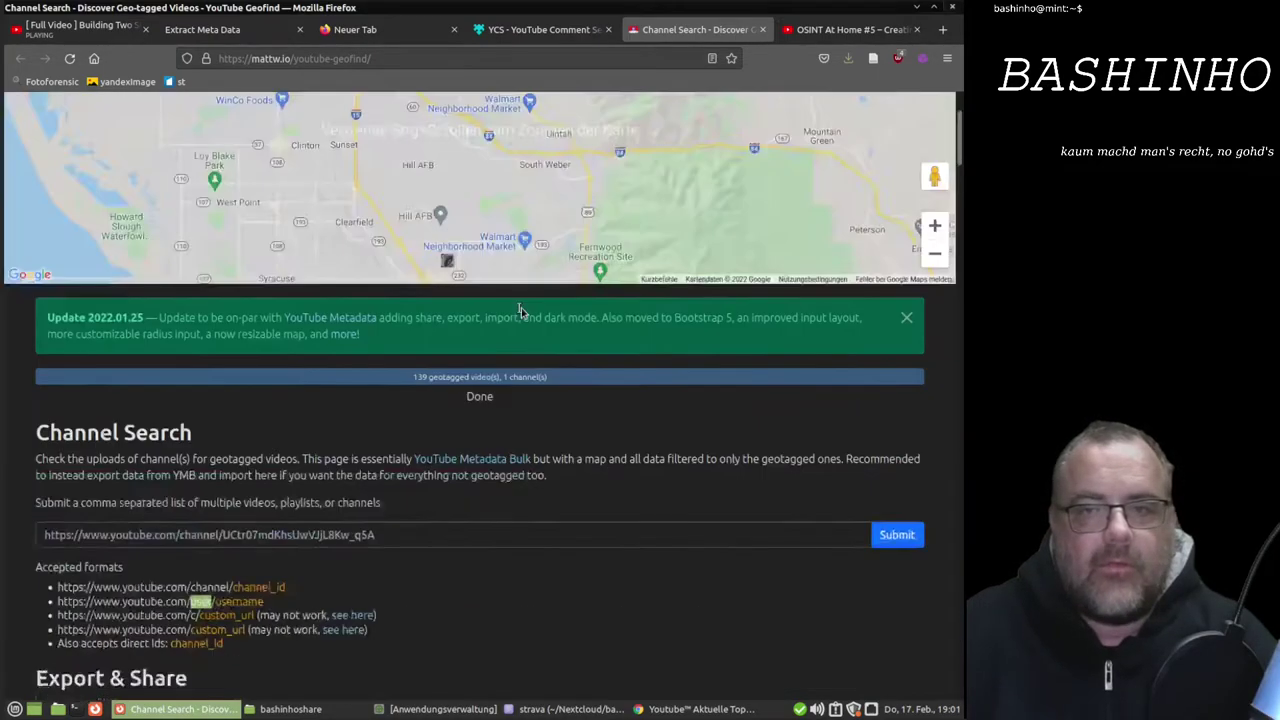
scroll(517, 334, "up", 5)
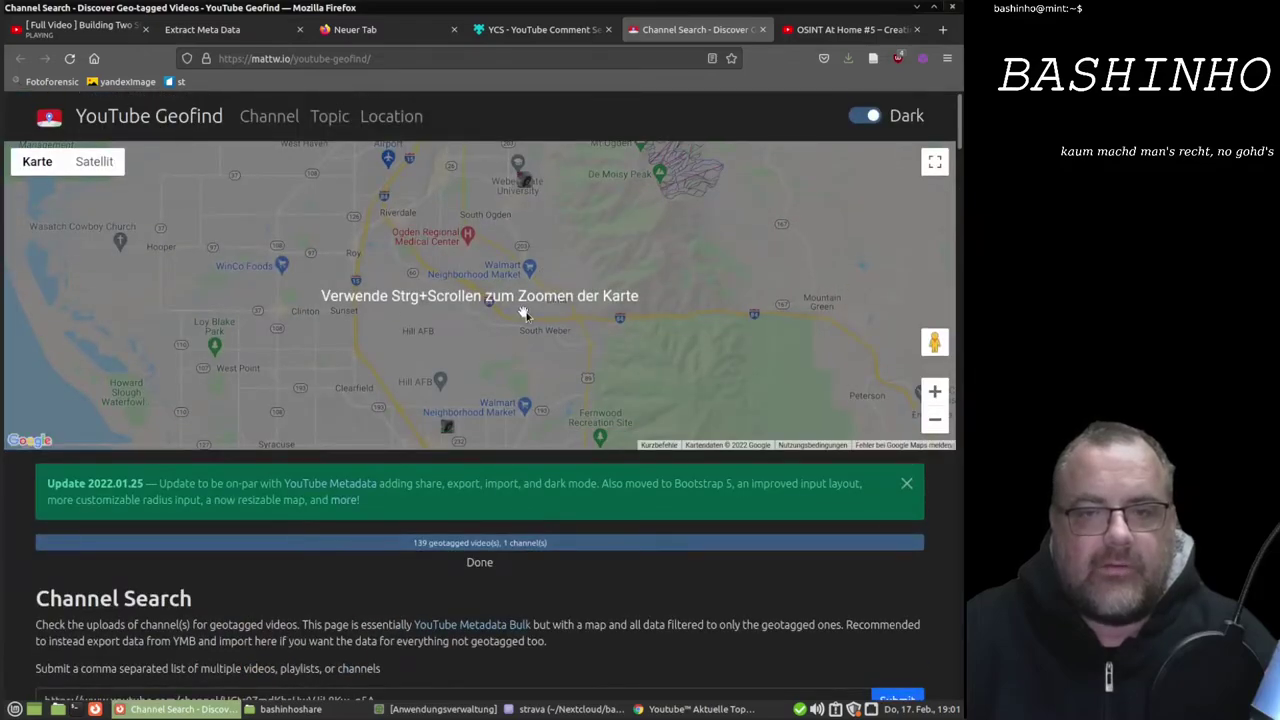
scroll(525, 316, "down", 3)
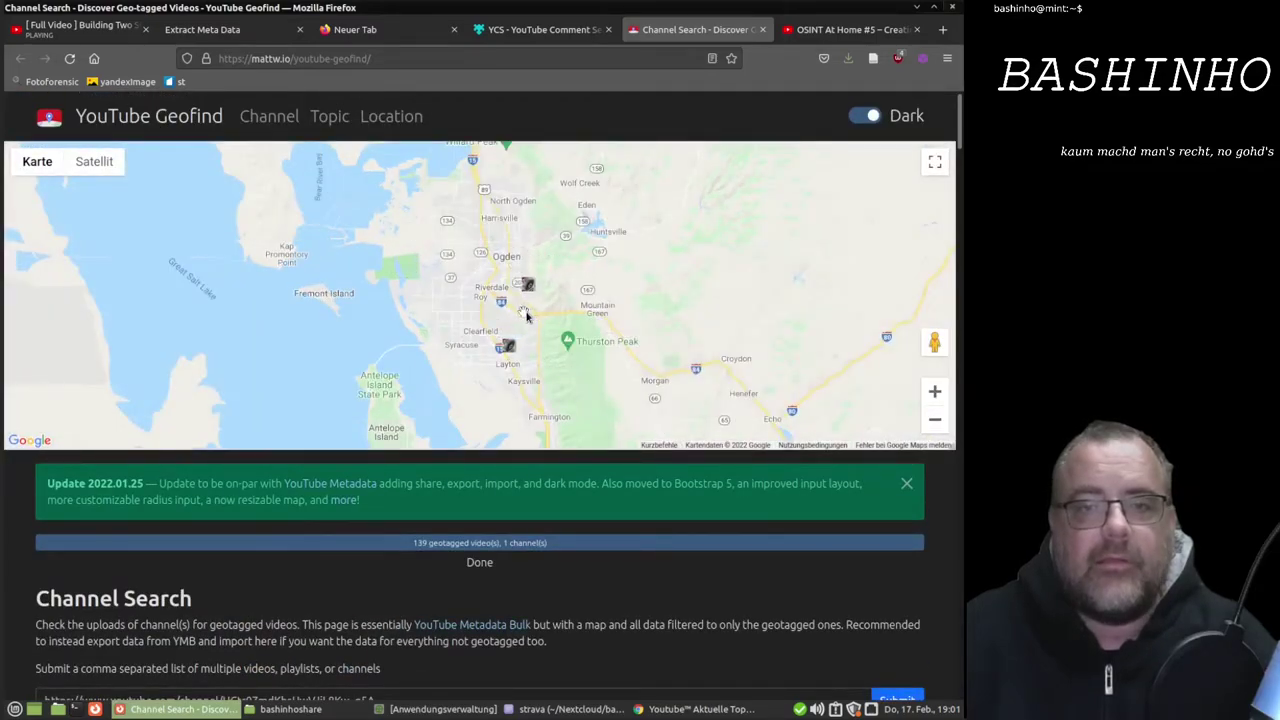
scroll(497, 311, "down", 1)
scroll(497, 311, "down", 1)
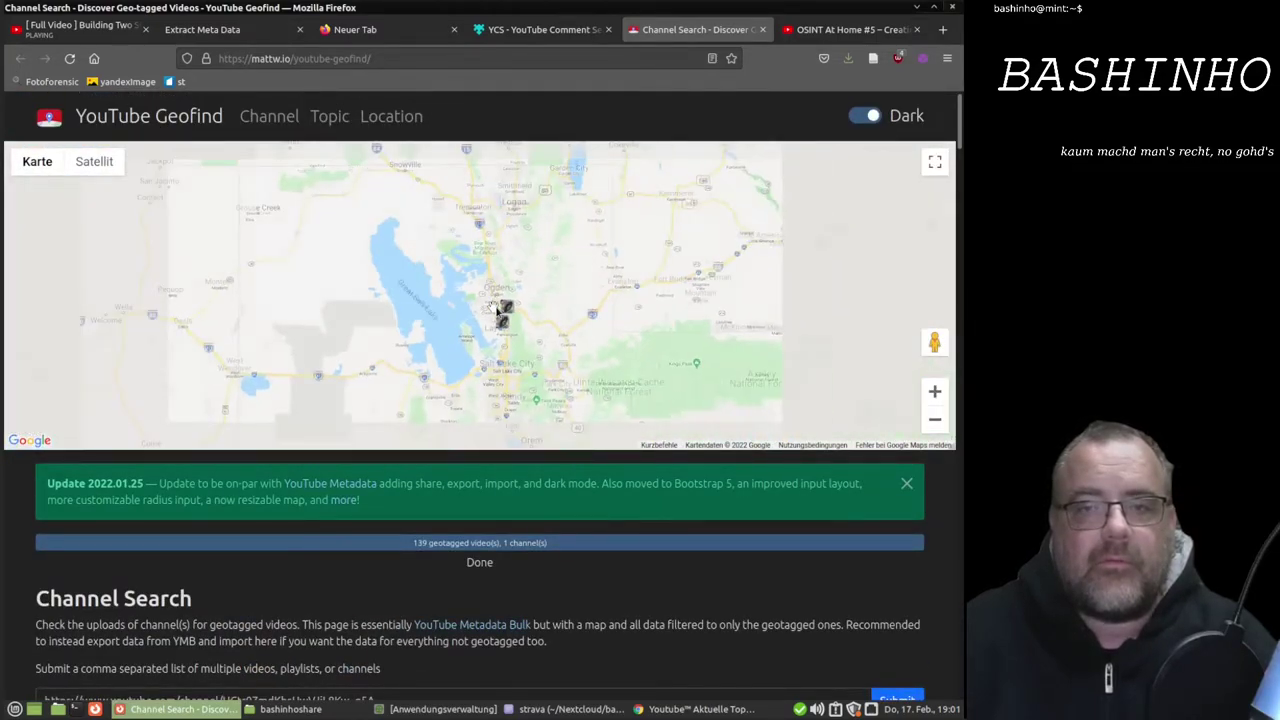
scroll(500, 312, "down", 1)
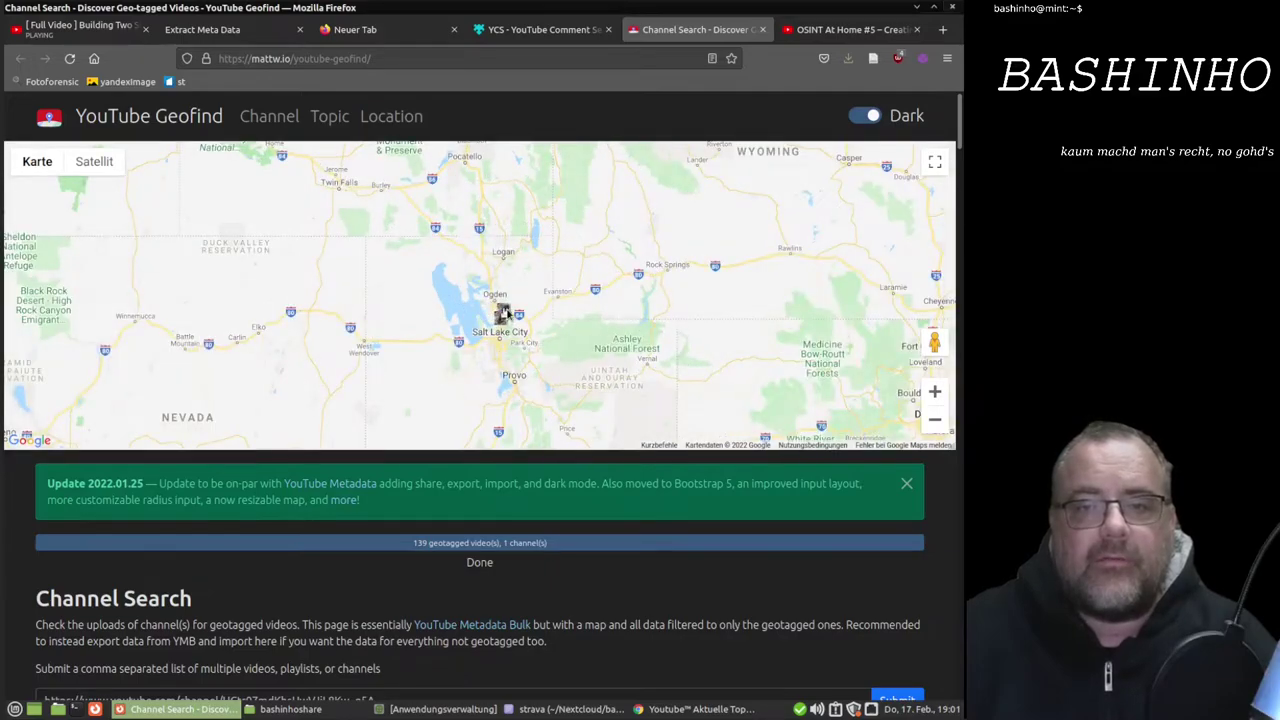
Open the Level 3 EV charger video's marker near Ogden, then zoom and pan the map across the USA
left_click(502, 313)
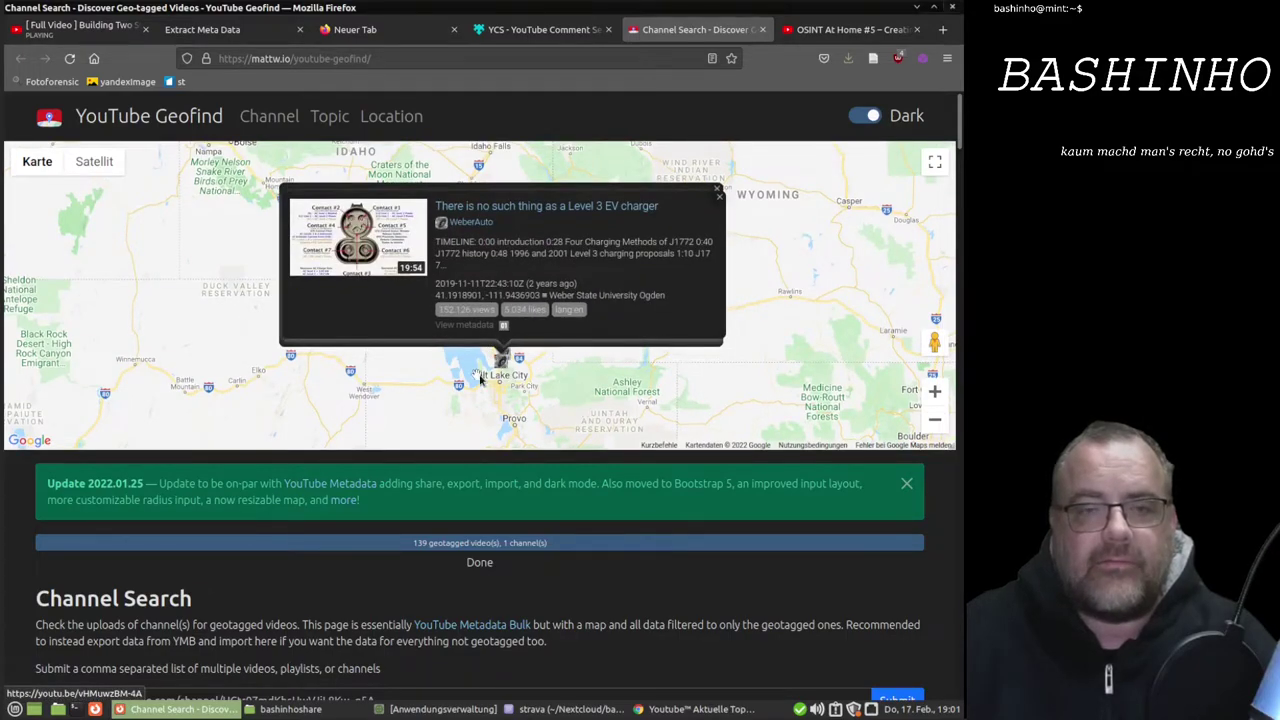
scroll(470, 375, "down", 3)
key("ctrl+minus")
key("ctrl+minus")
scroll(478, 378, "up", 3)
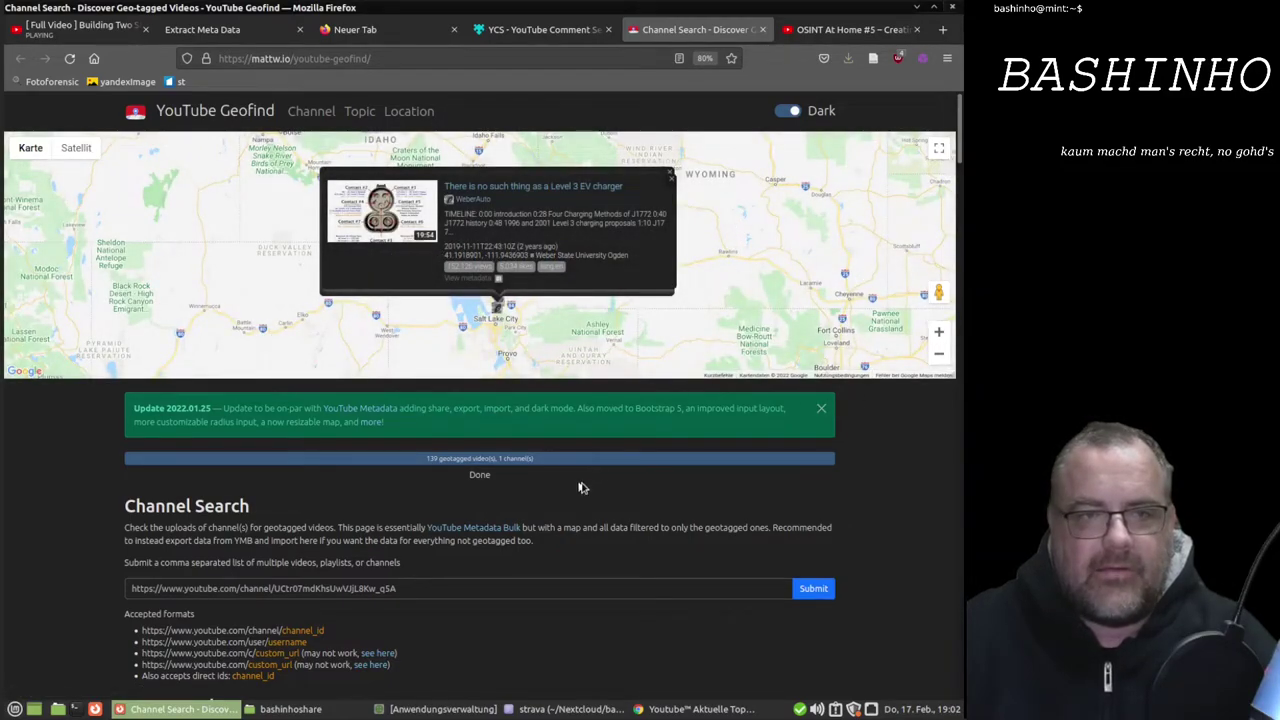
key("ctrl+plus")
key("ctrl+plus")
key("ctrl+plus")
key("ctrl+plus")
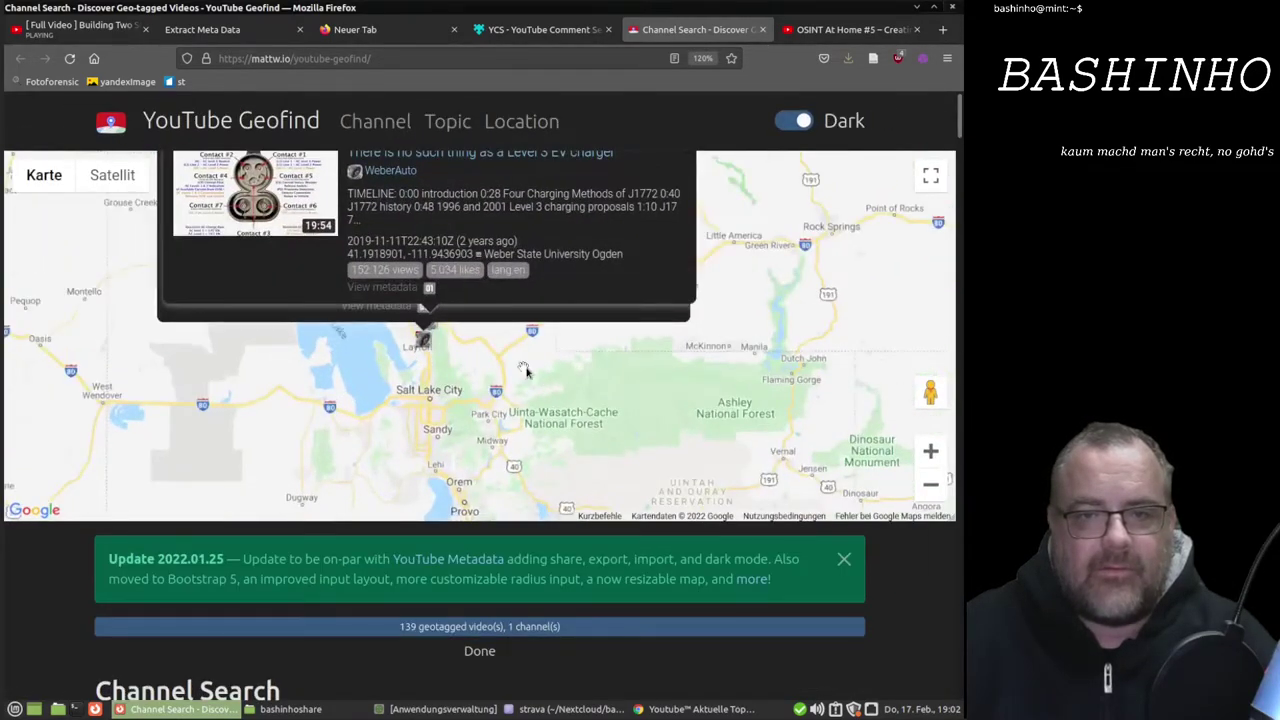
scroll(527, 372, "down", 1)
scroll(525, 370, "down", 2)
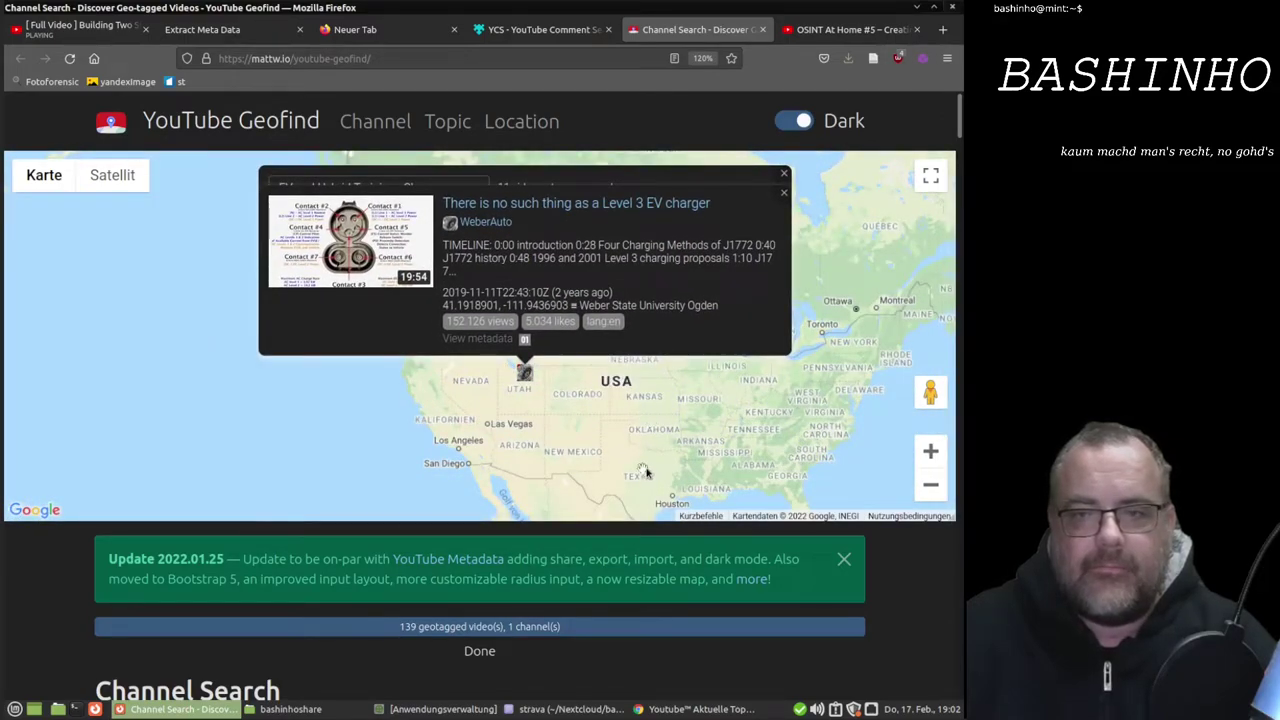
left_click_drag(617, 447, 270, 443)
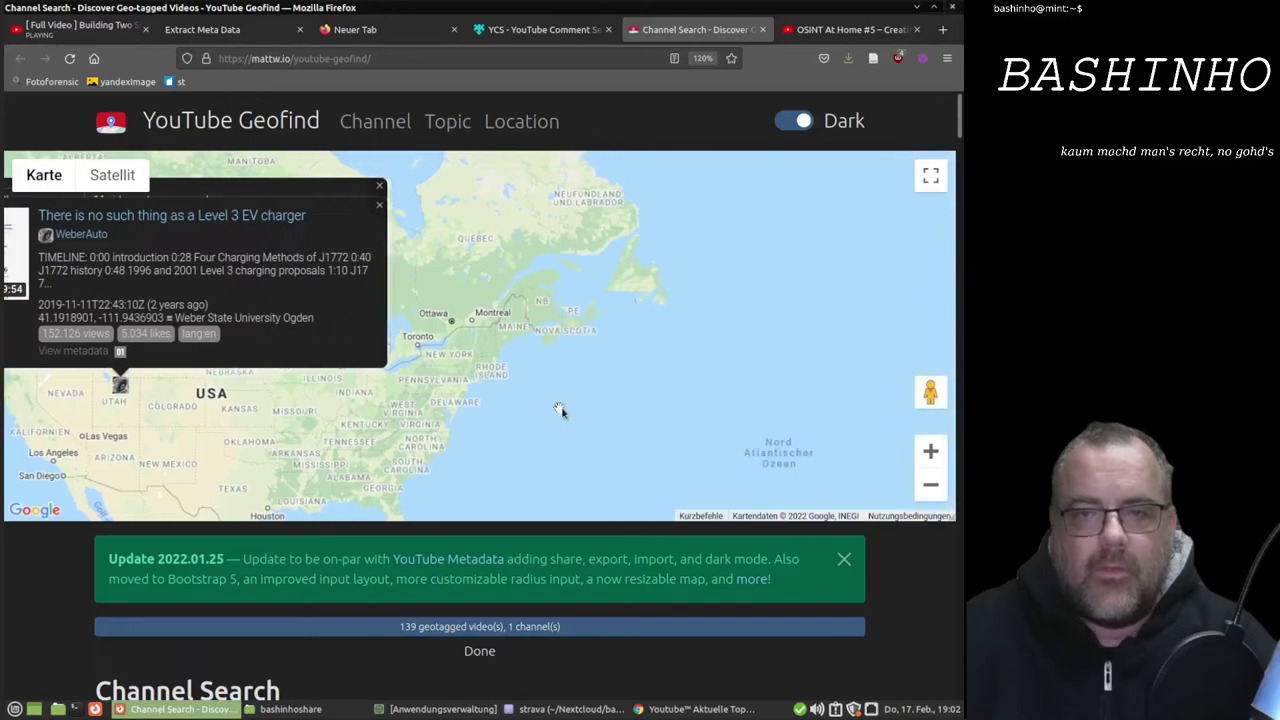
left_click_drag(526, 417, 608, 347)
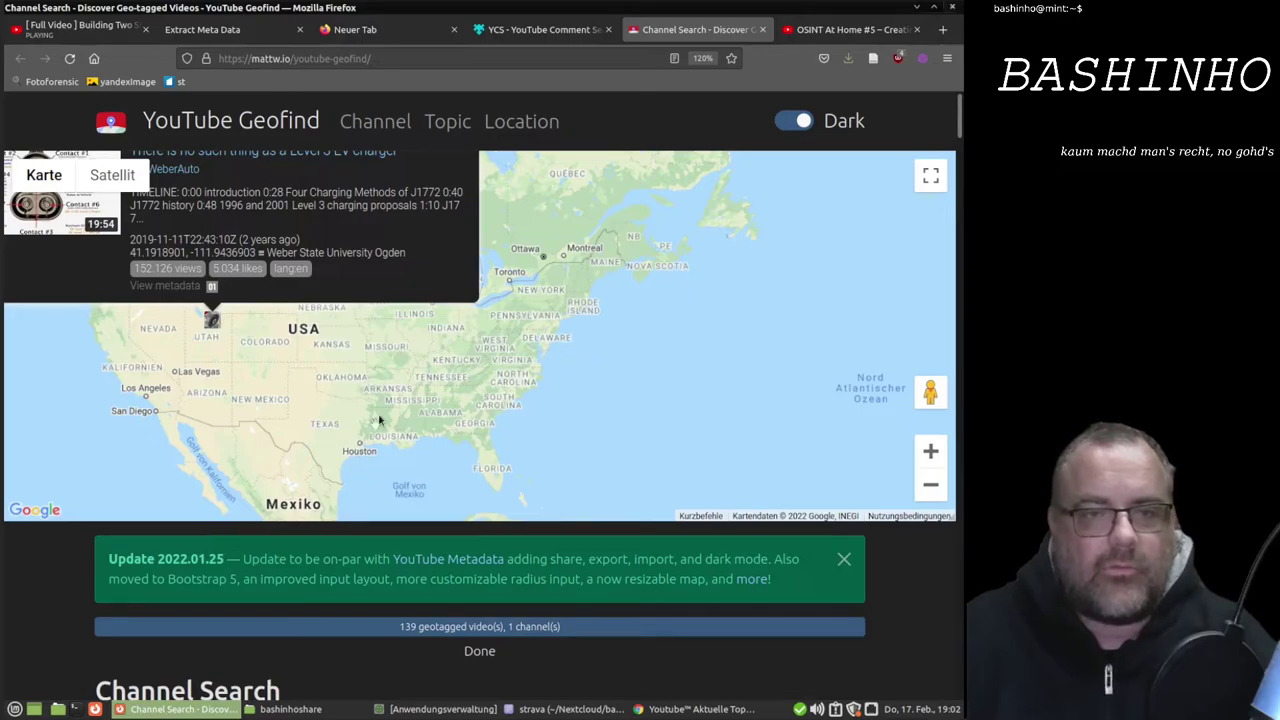
key("ctrl+Tab")
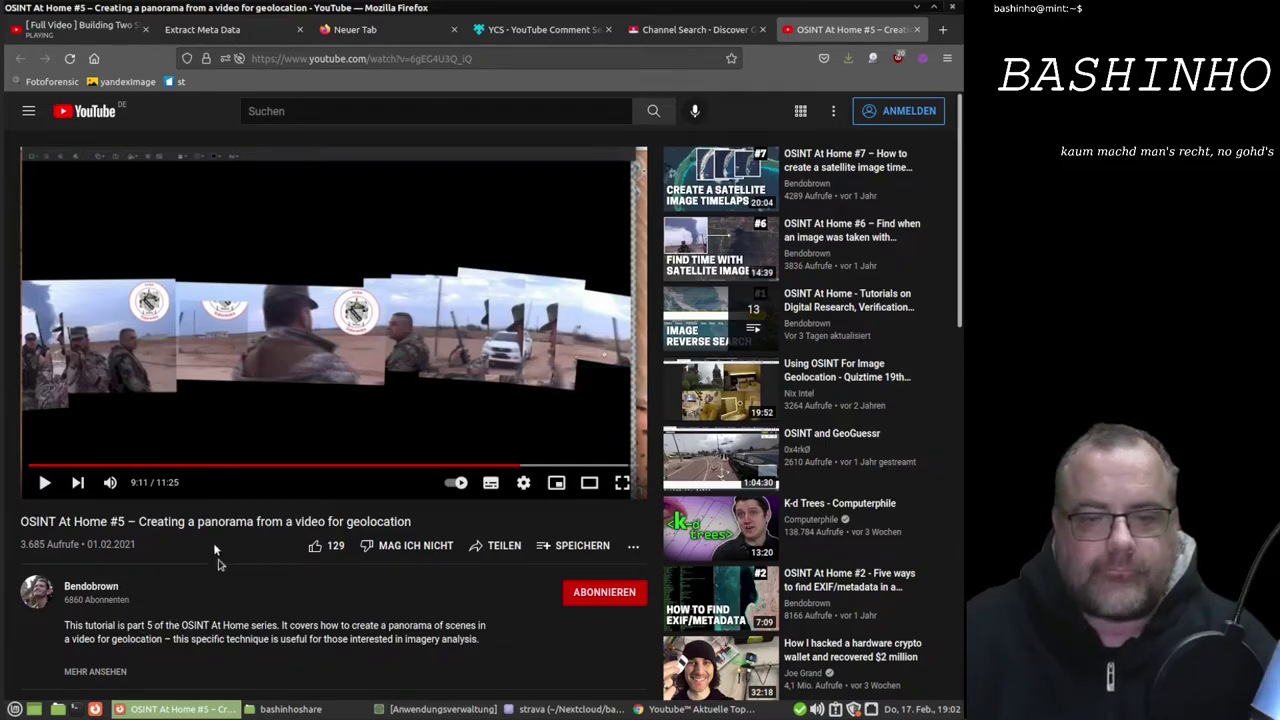
Bring Chrome's Web Store page for the Youtube™ Aktuelle Top-Kommentare extension to the front
mouse_move(700, 709)
left_click(658, 680)
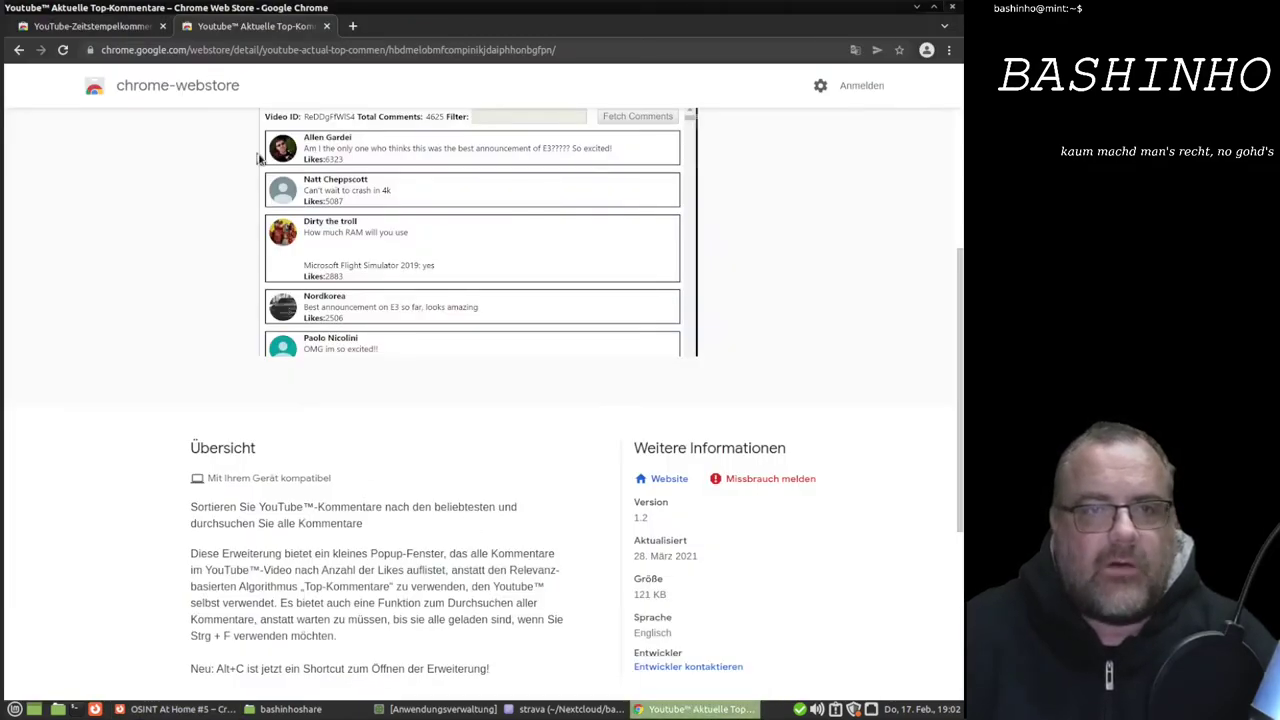
left_click(60, 28)
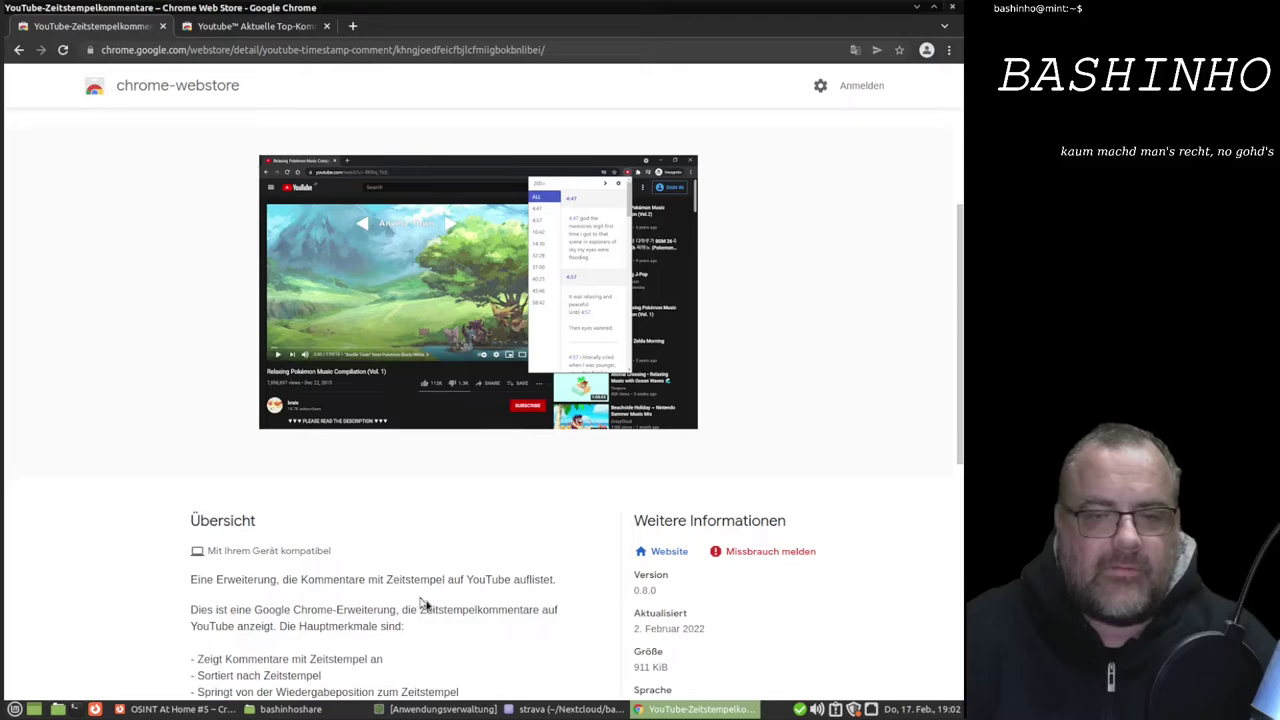
scroll(388, 609, "down", 1)
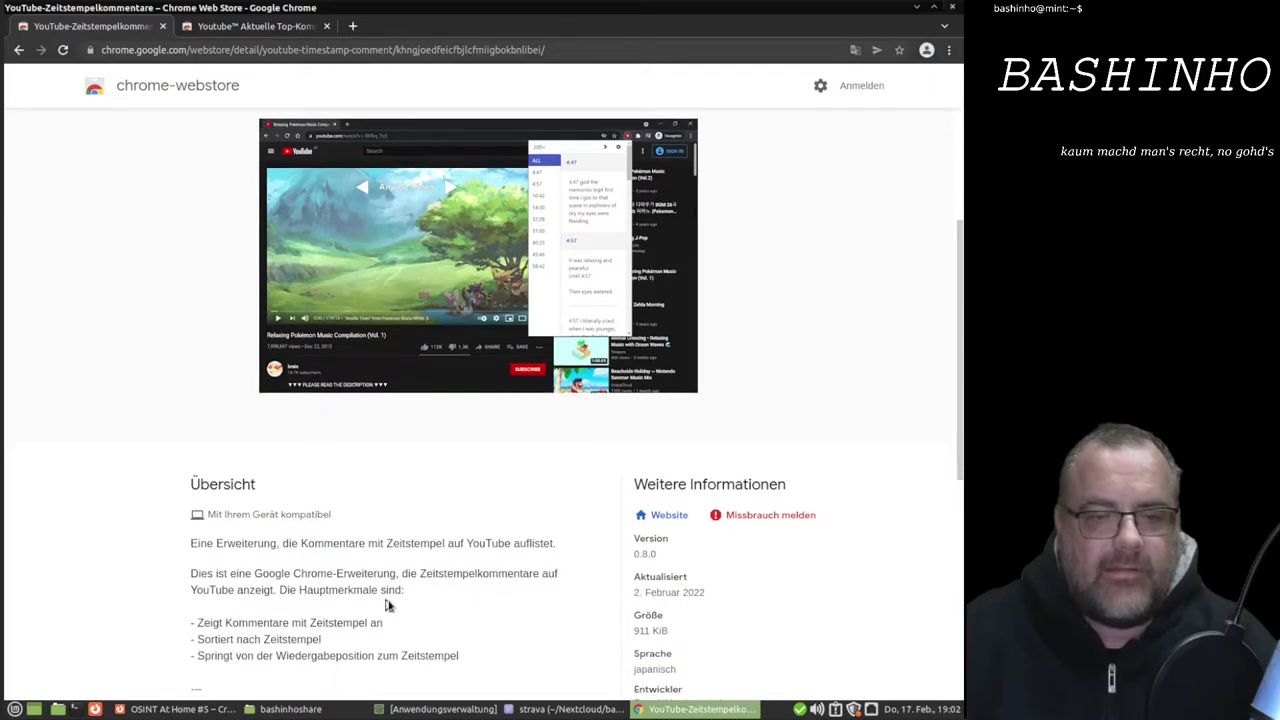
scroll(390, 600, "down", 2)
scroll(392, 560, "down", 3)
scroll(397, 450, "up", 5)
scroll(397, 450, "up", 2)
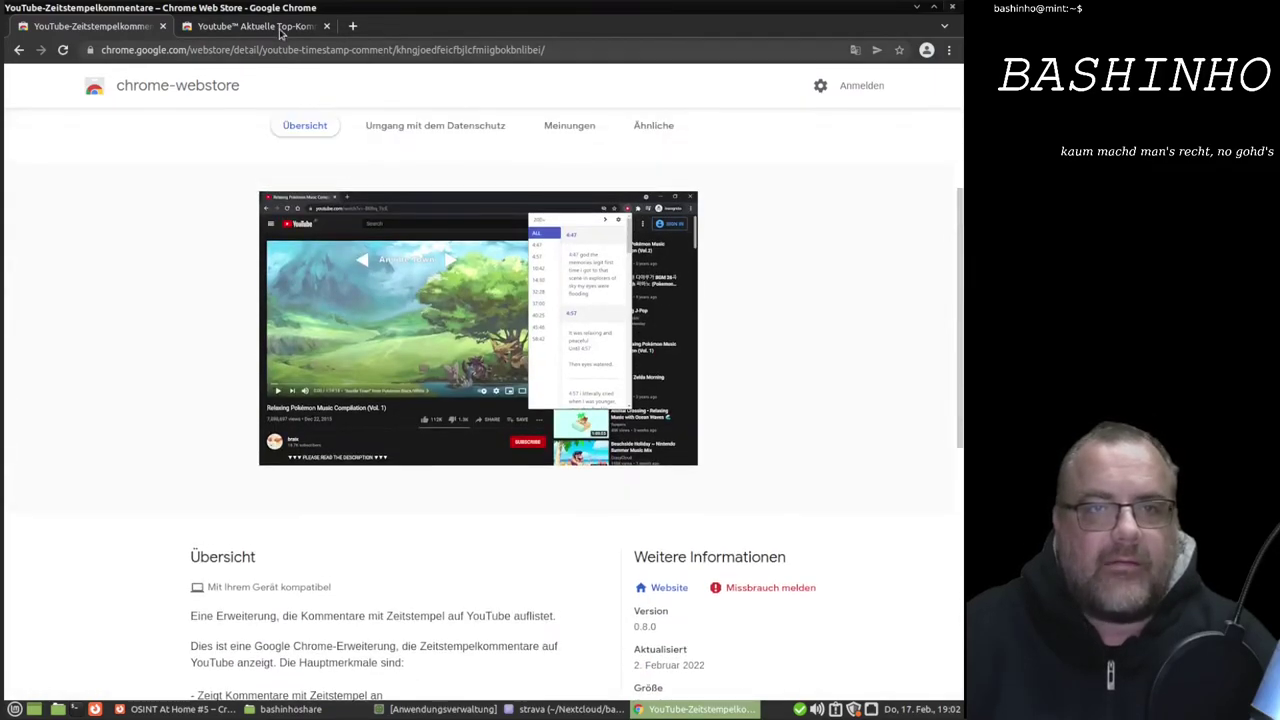
left_click(281, 33)
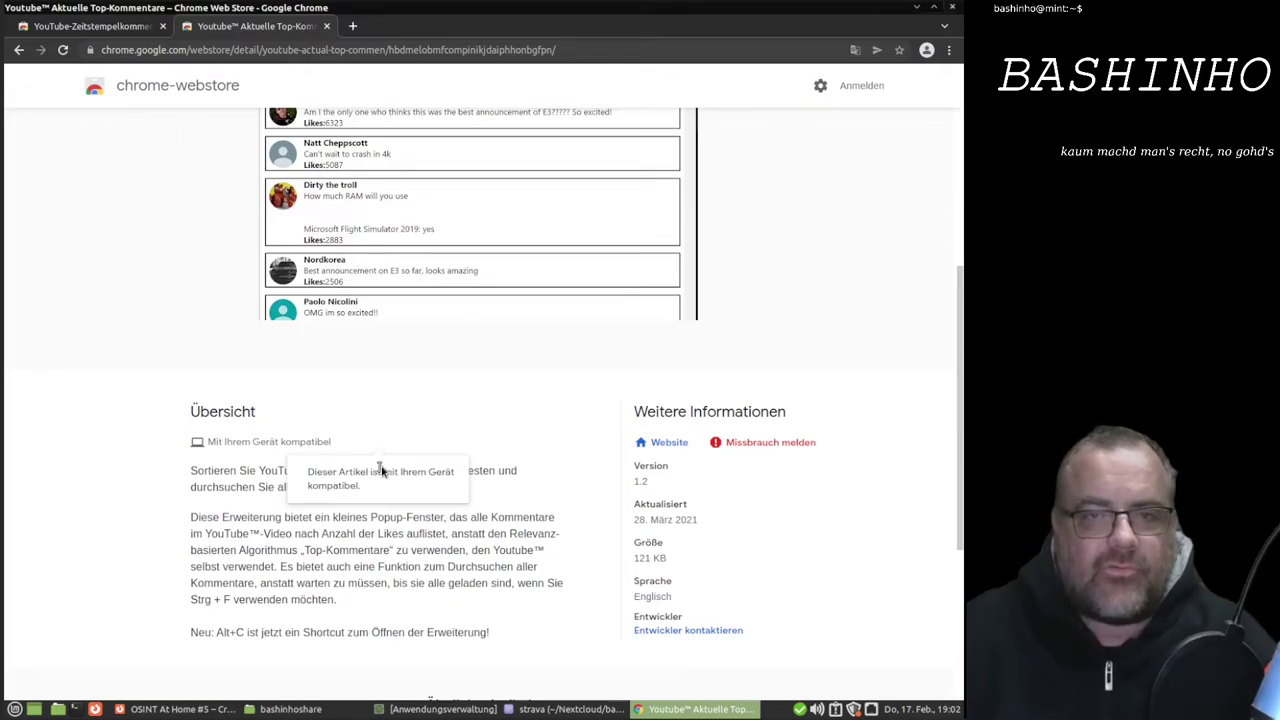
scroll(398, 453, "up", 2)
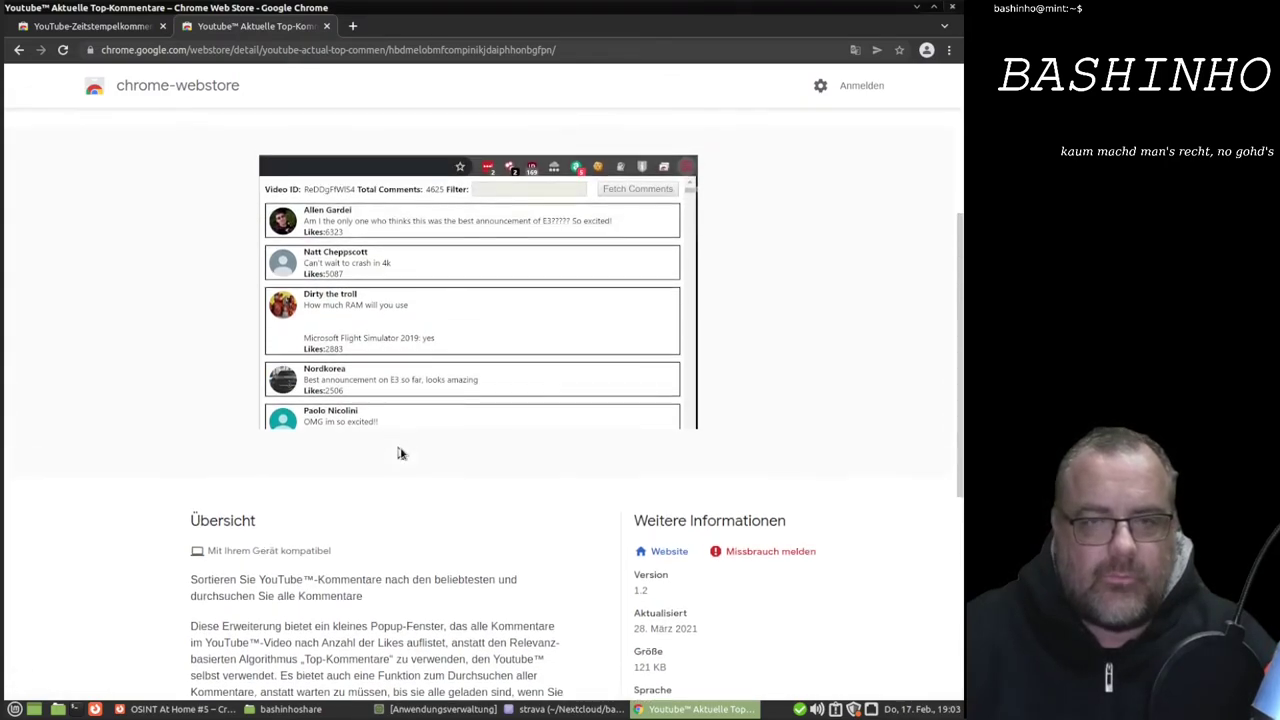